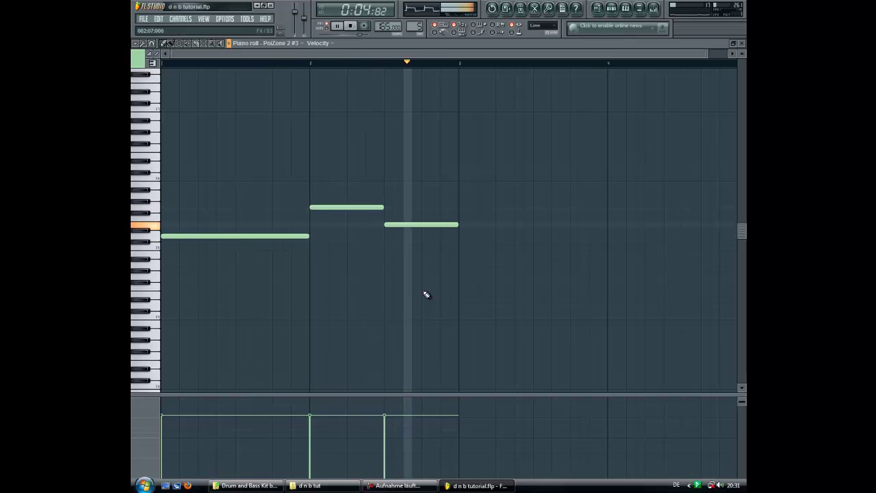
Stop playback and delete all three existing notes from the PoiZone 2 #3 piano roll
key(space)
right_click(301, 235)
right_click(342, 207)
right_click(397, 224)
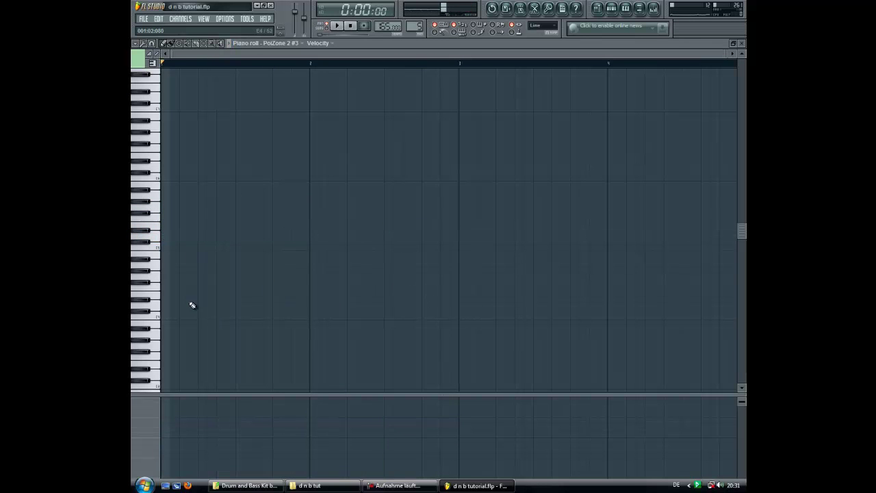
Draw four consecutive half-bar notes from bar 1, three rising and the fourth below the first, and play them back
scroll(165, 246, up, 2)
click(164, 241)
drag(219, 240, 219, 235)
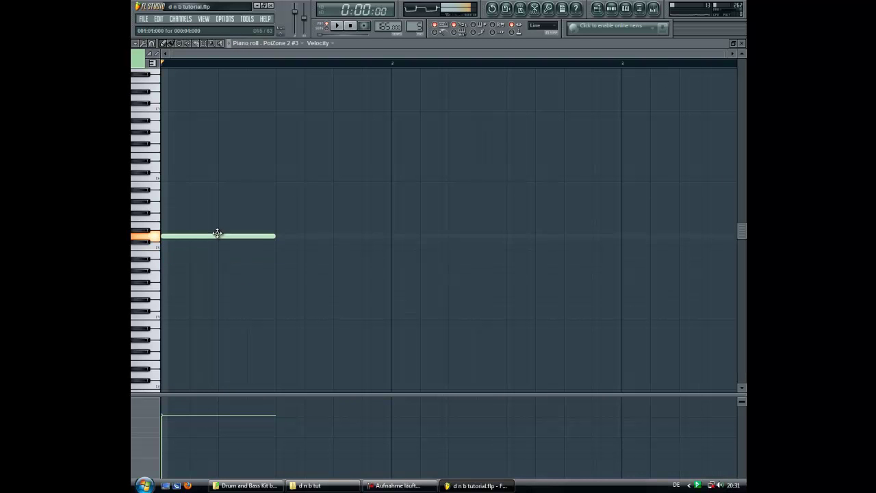
click(276, 218)
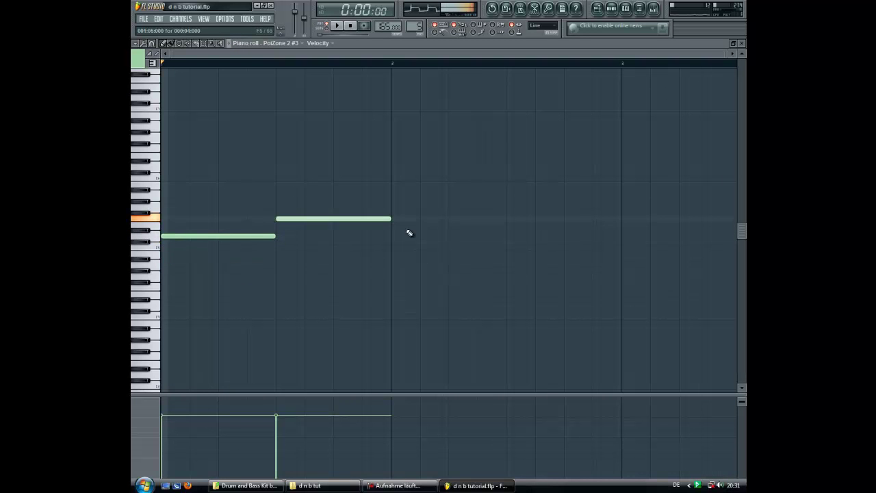
click(394, 201)
drag(405, 197, 405, 191)
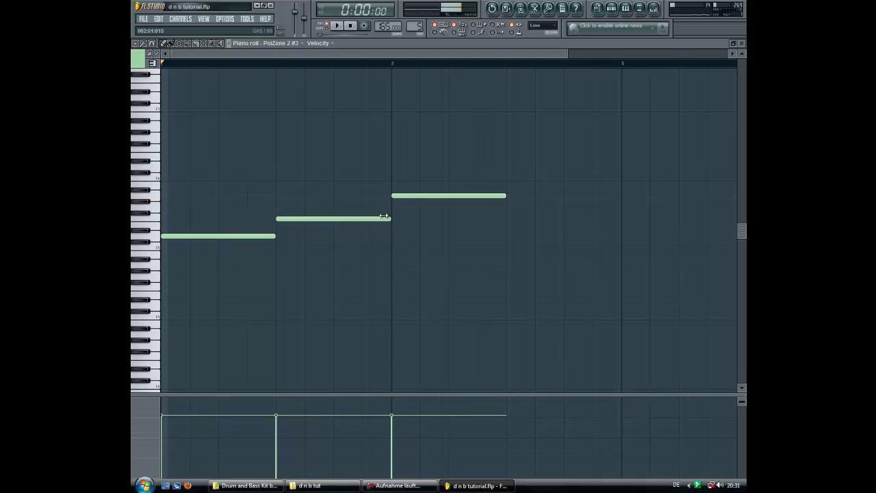
drag(511, 258, 523, 251)
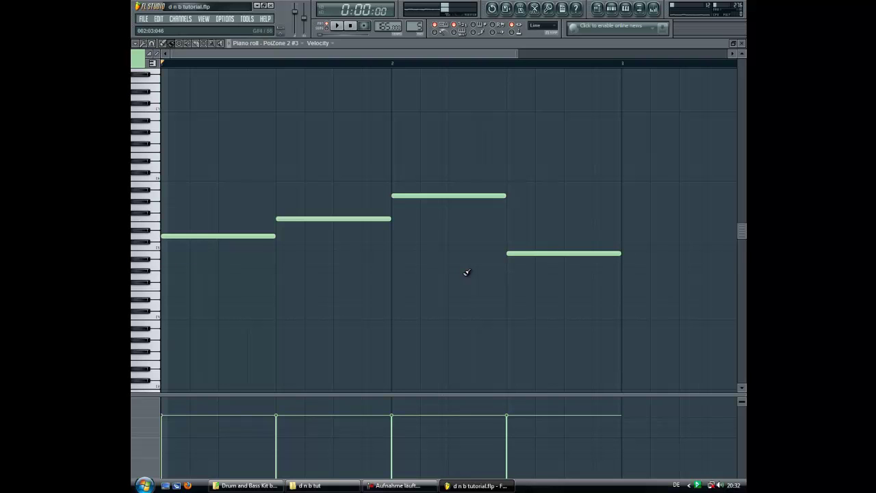
ctrl+scroll(467, 273, down, 2)
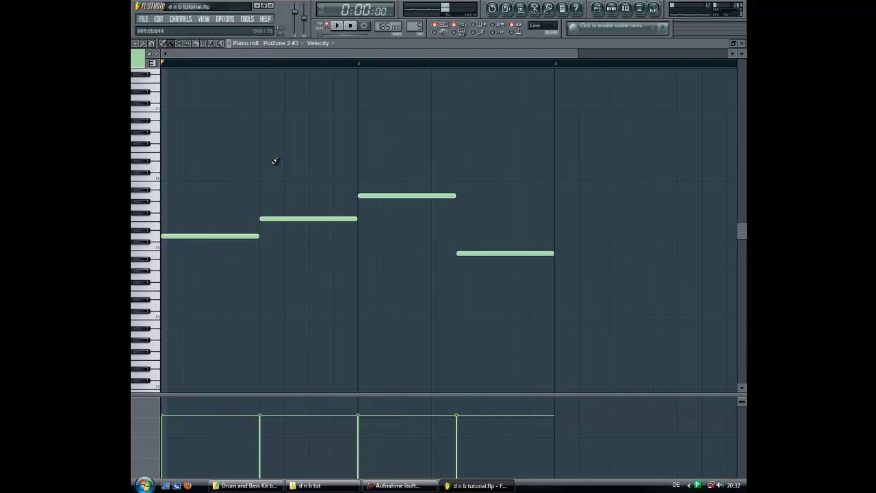
key(space)
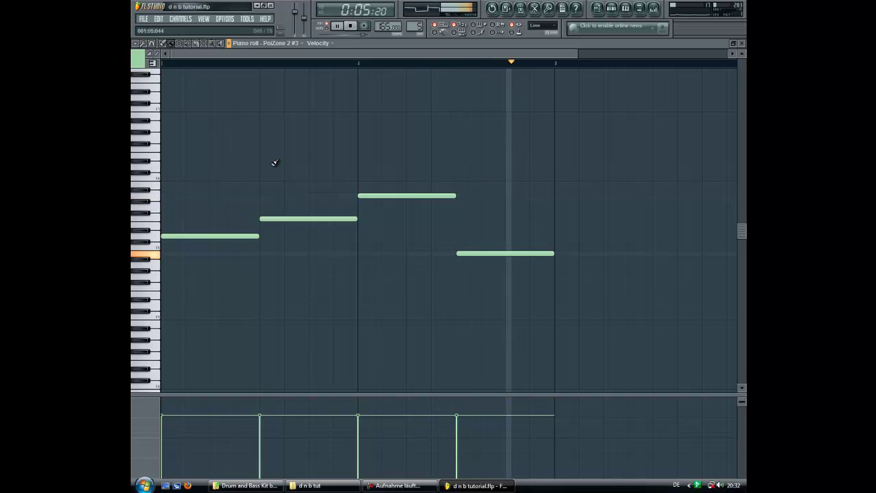
Stop playback and delete the four half-bar notes from the piano roll
right_click(505, 253)
key(space)
right_click(309, 219)
right_click(411, 196)
right_click(200, 236)
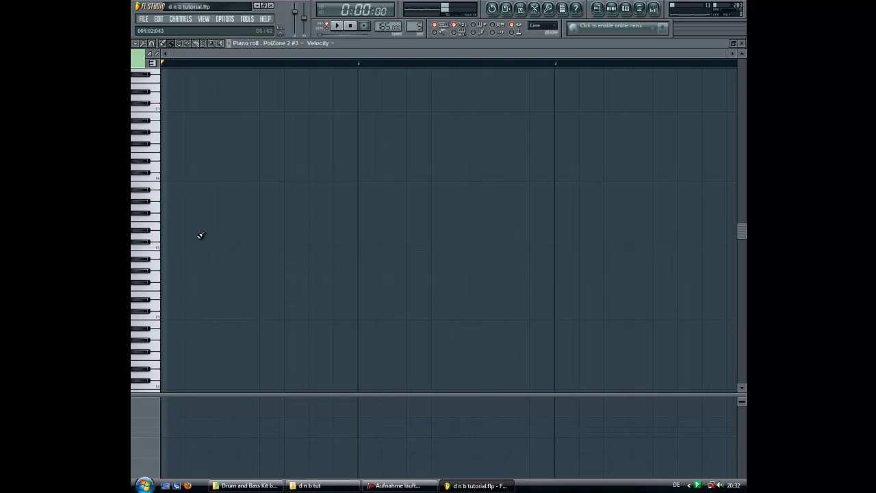
Paste the copied four-bar bass line into the PoiZone 2 #3 piano roll, deselect its notes and listen to it
key(ctrl+v)
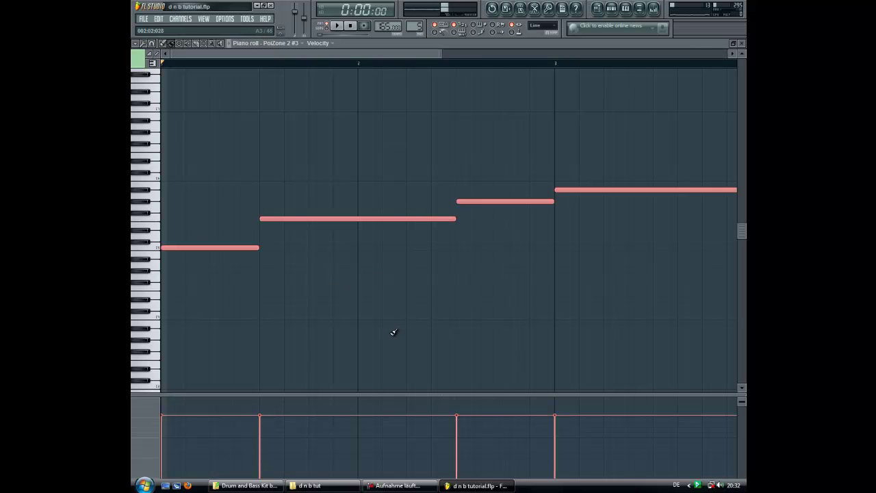
scroll(394, 332, down, 2)
key(ctrl+d)
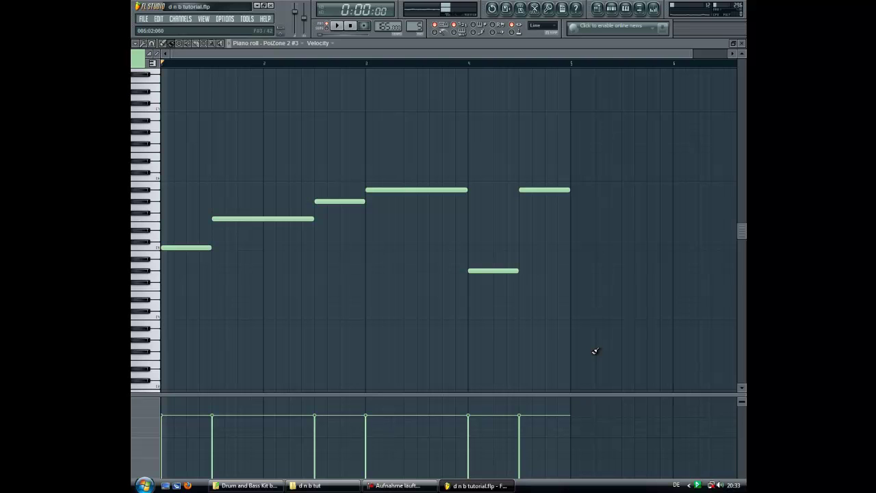
key(space)
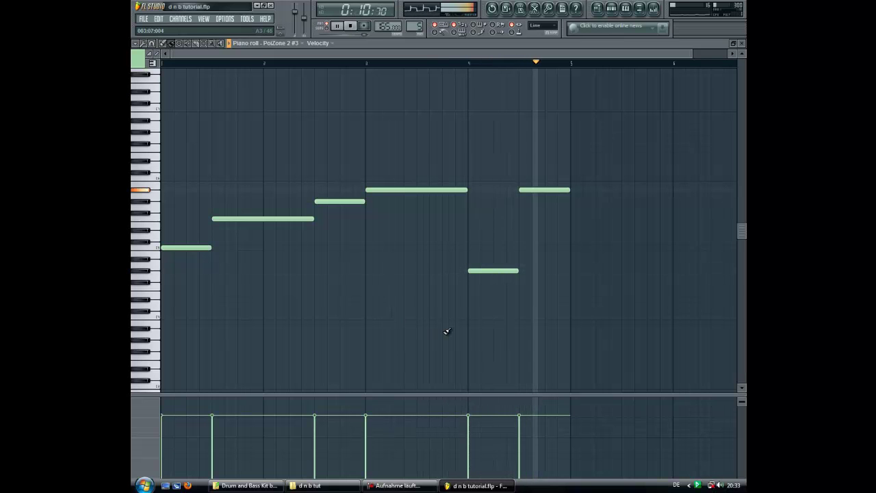
key(space)
Close the piano roll and the channel settings, and bring the playlist in front of the step sequencer
click(742, 43)
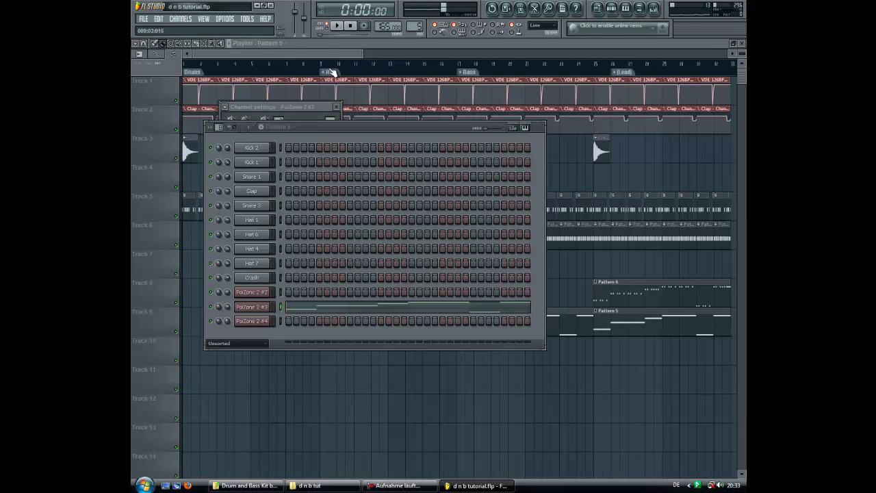
click(337, 108)
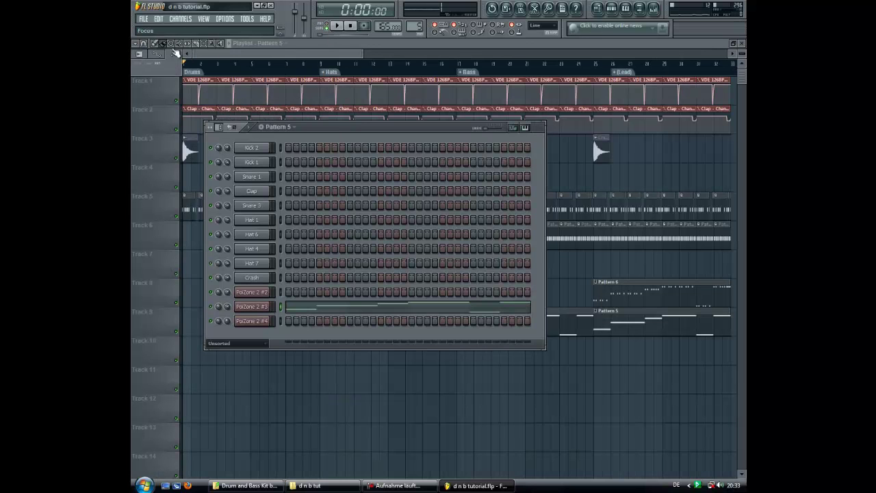
click(191, 57)
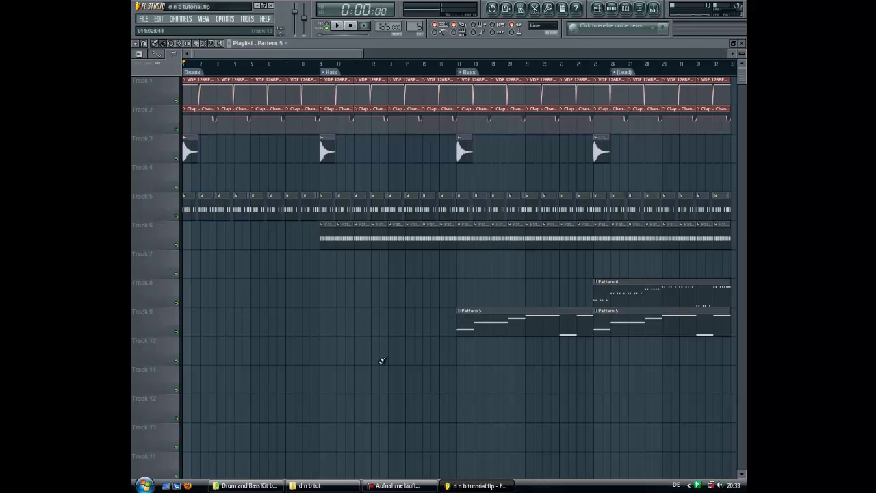
Play the arrangement from the Bass marker to hear the bass with the drums, and stop playback
click(459, 74)
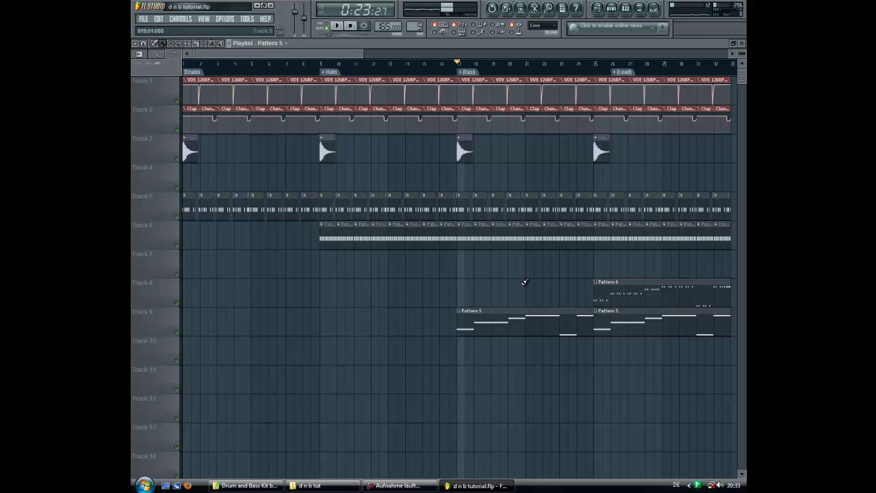
scroll(523, 290, down, 1)
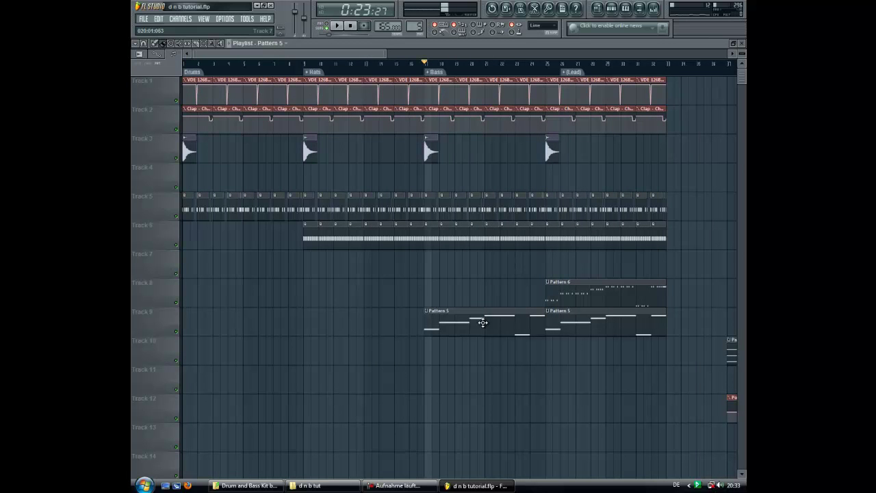
key(space)
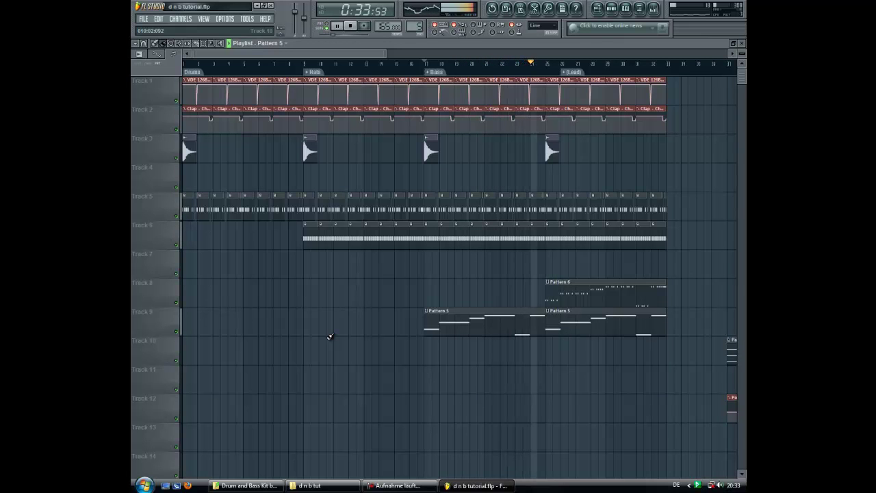
key(space)
Open the PoiZone 2 #3 synth, set its LFO amount to 50 % and close its windows
key(F6)
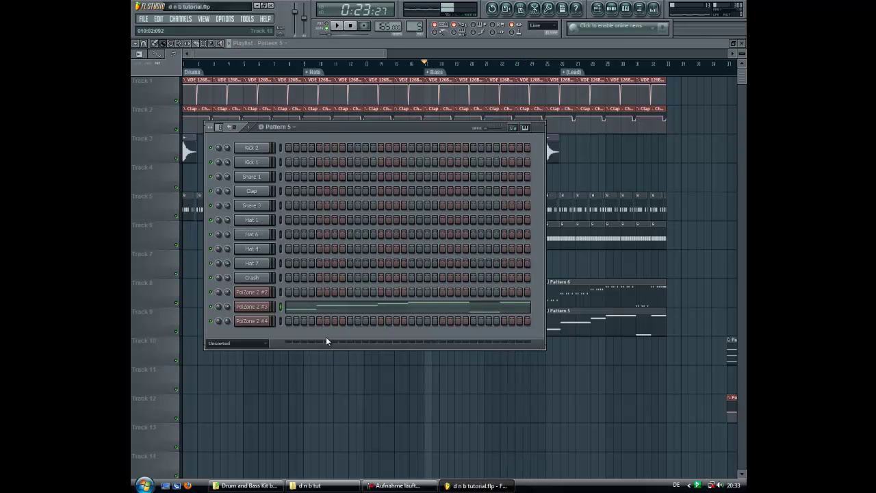
click(264, 308)
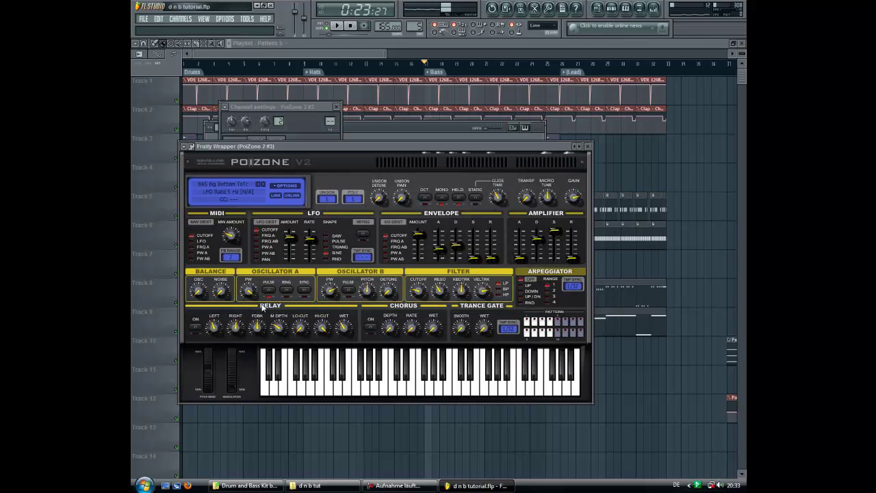
click(292, 243)
drag(293, 239, 293, 230)
click(292, 241)
drag(290, 247, 291, 227)
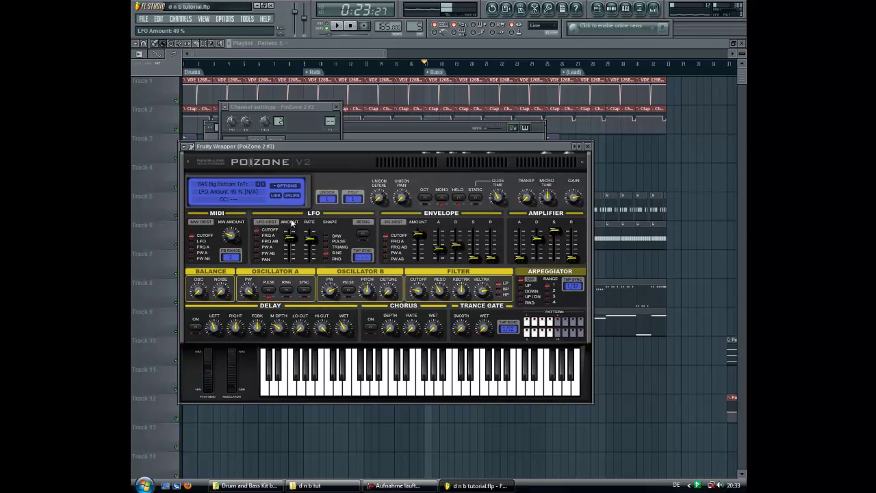
click(335, 107)
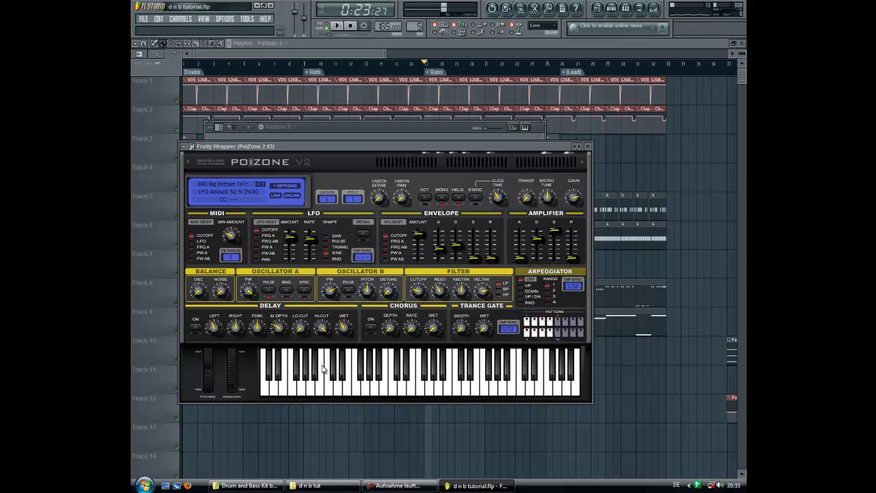
click(588, 148)
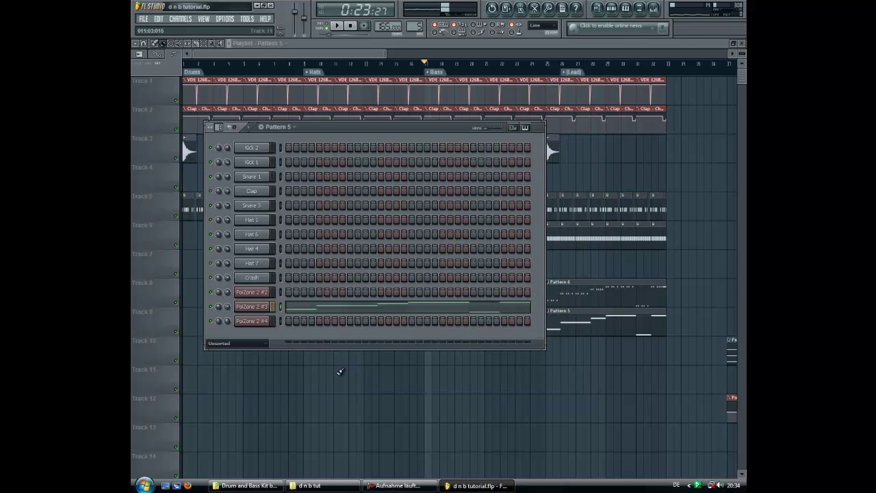
Reopen the PoiZone 2 #3 synth and set its LFO rate to 4 Hz
click(267, 310)
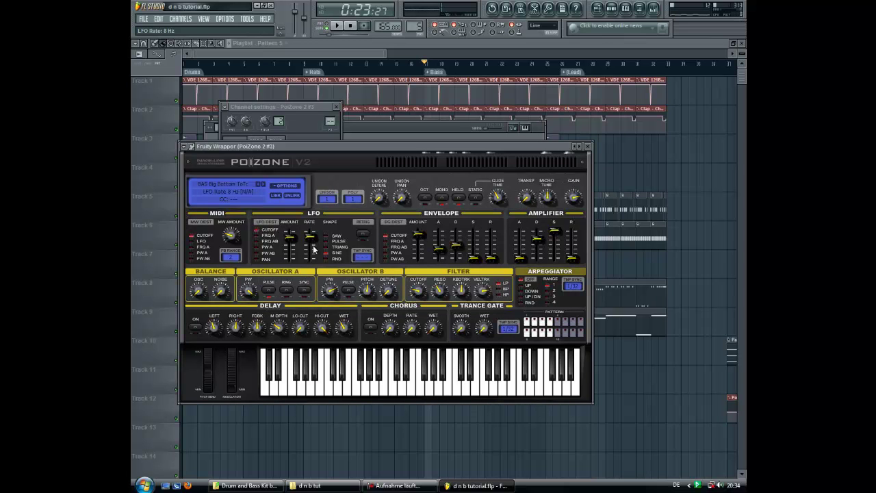
scroll(312, 238, up, 3)
click(588, 146)
click(267, 311)
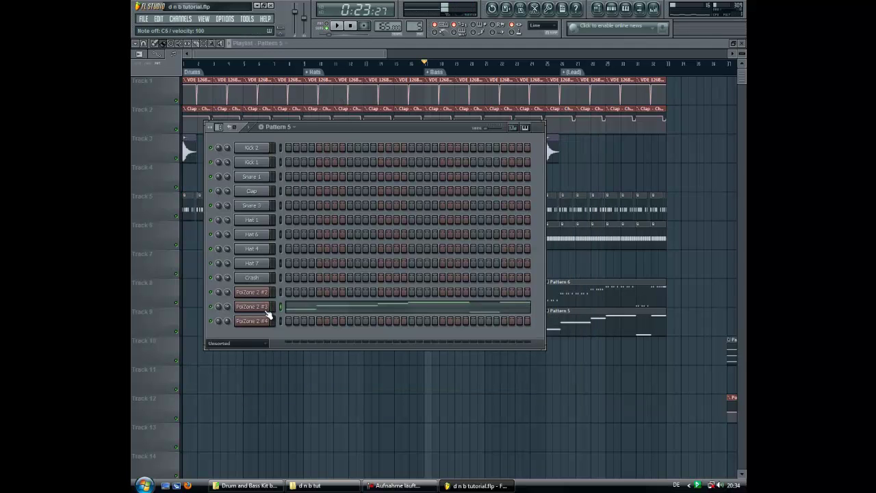
drag(312, 239, 313, 249)
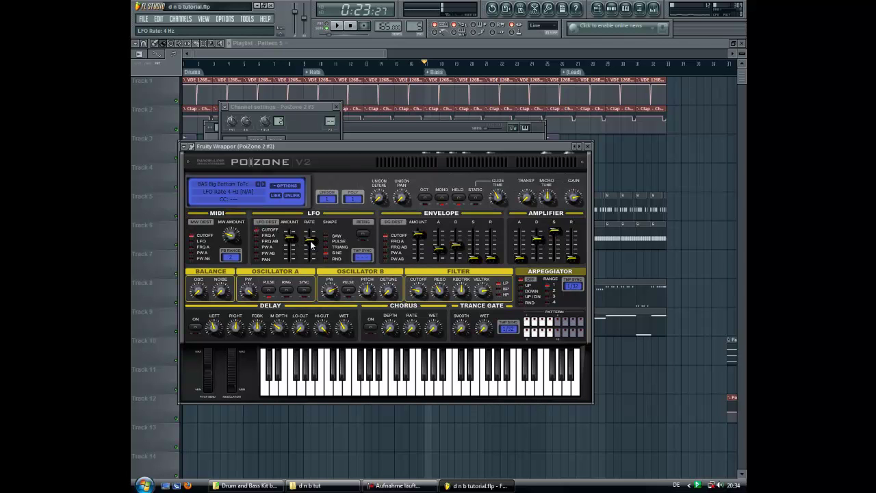
Browse the parameters of PoiZone 2 #3 and create an automation clip for its LFO Rate
click(183, 146)
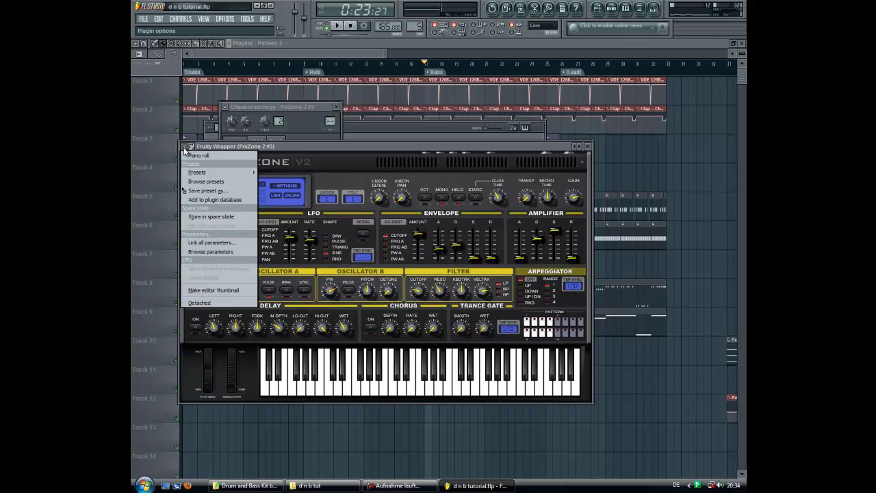
click(226, 254)
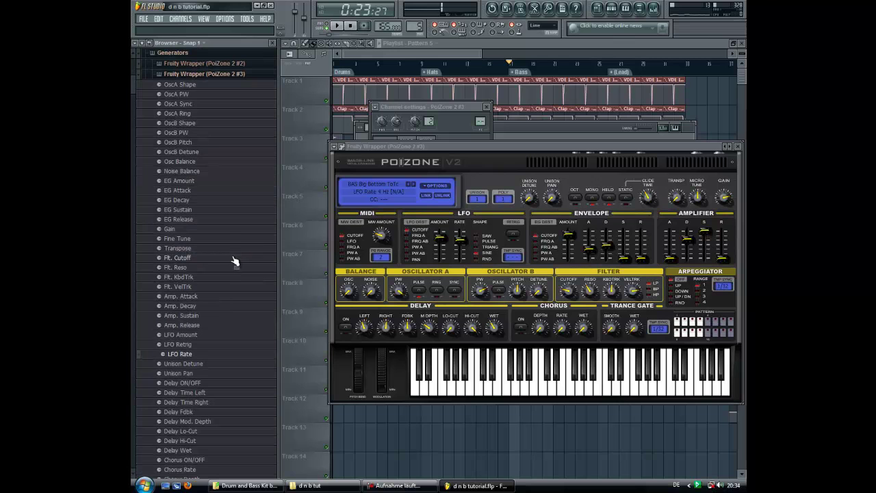
right_click(181, 355)
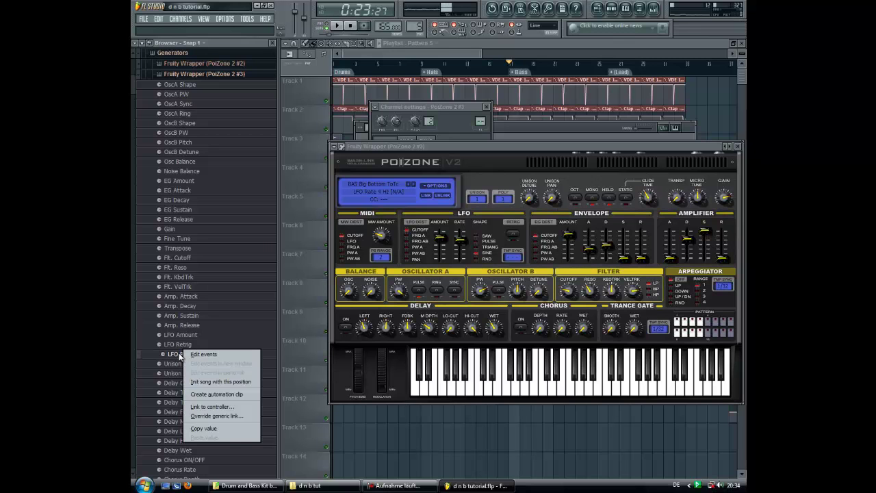
click(213, 394)
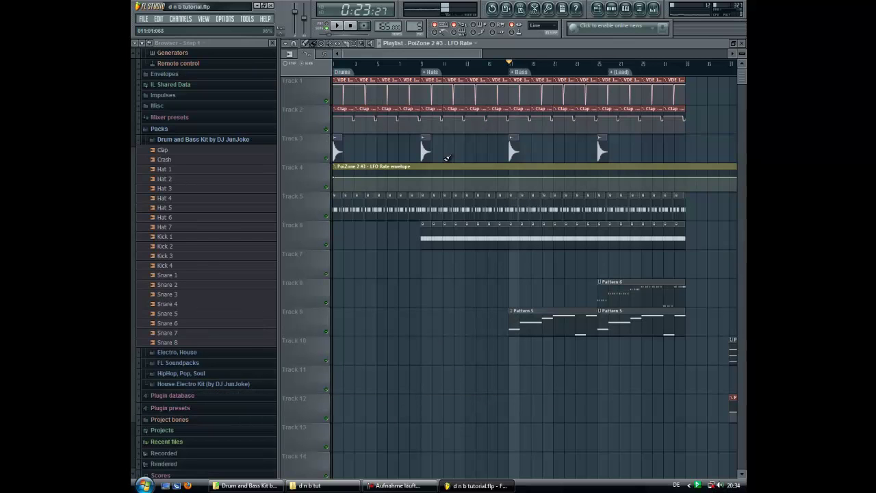
Shorten the LFO Rate automation clip to the length of Pattern 5 and place it on Track 10 at the Bass marker
drag(439, 164, 439, 336)
scroll(491, 380, down, 3)
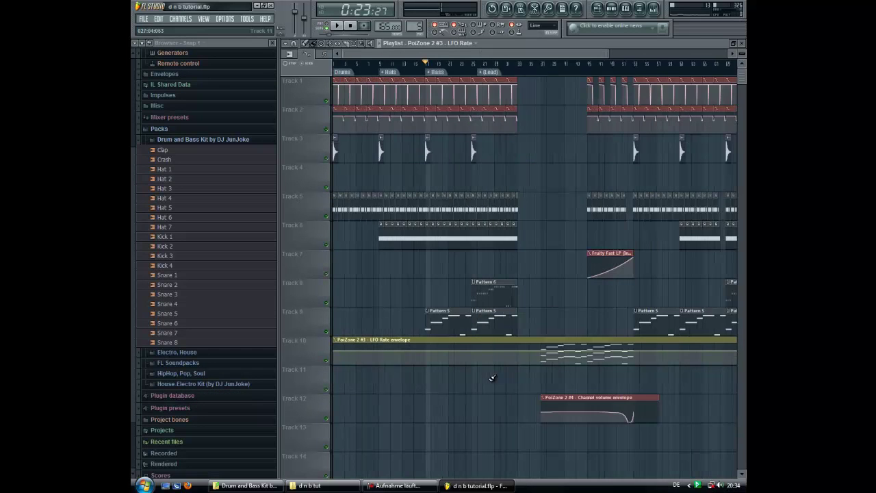
scroll(491, 380, down, 1)
drag(613, 362, 616, 448)
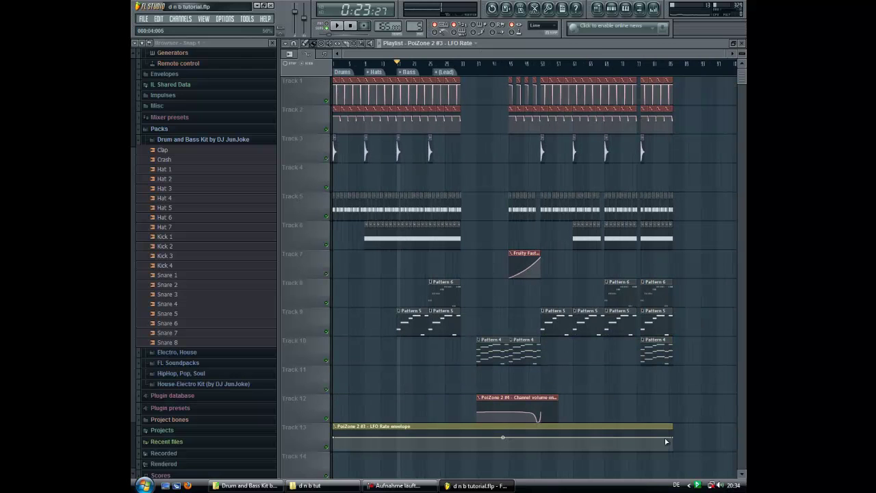
drag(671, 425, 416, 342)
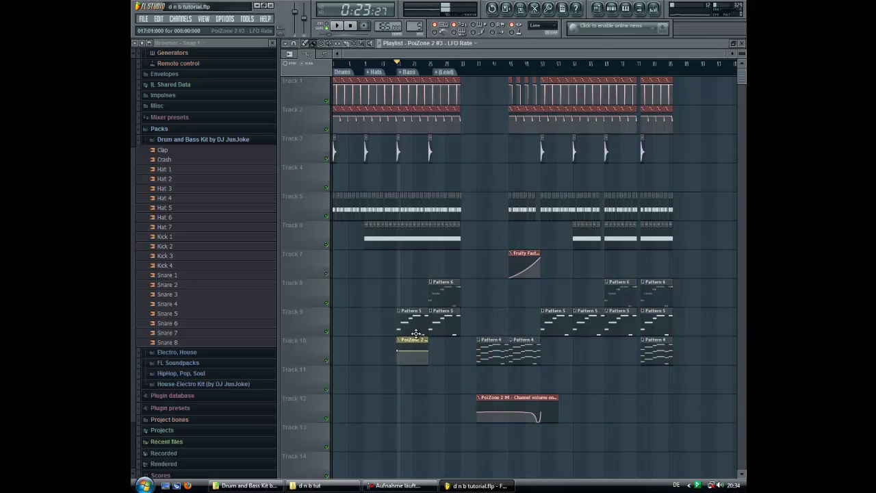
Close the browser and enlarge the playlist view around the LFO Rate clip beneath the first Pattern 5
scroll(385, 404, up, 4)
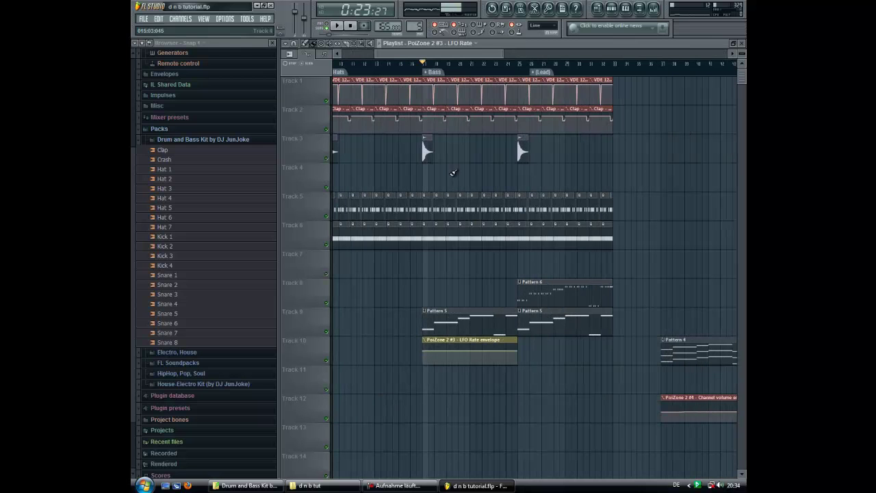
click(272, 43)
drag(345, 55, 352, 54)
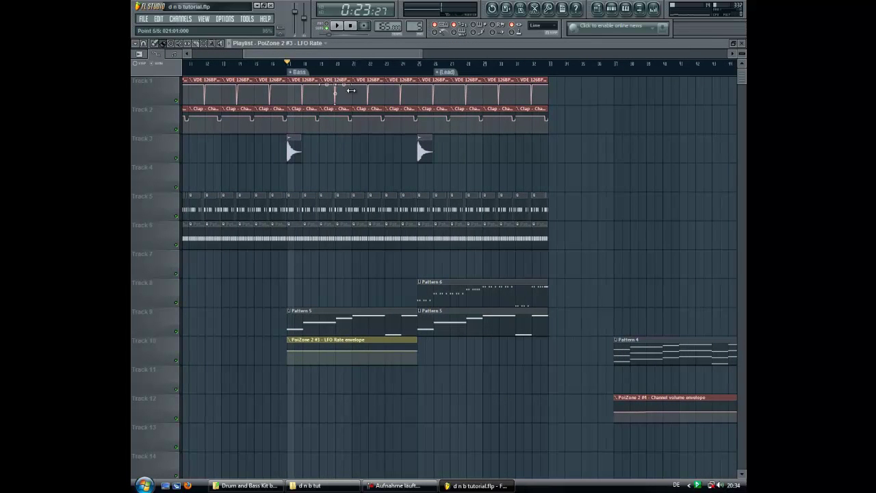
scroll(322, 286, up, 2)
scroll(320, 290, up, 3)
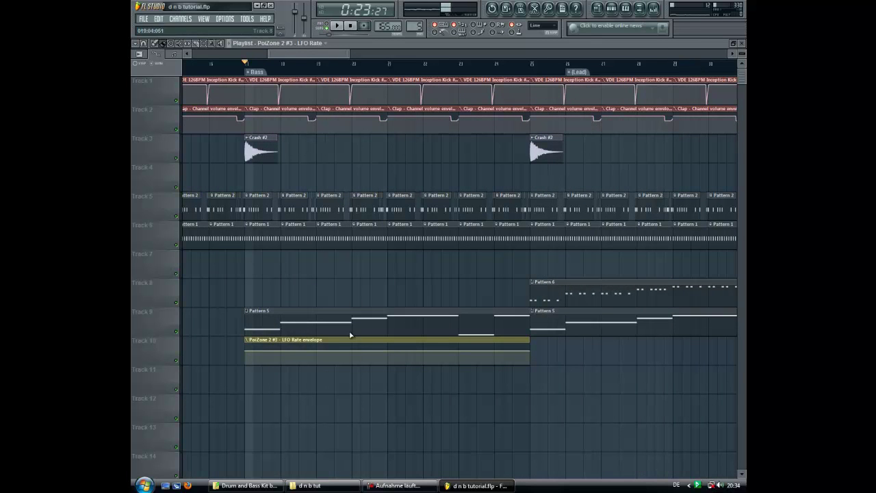
Shape the LFO Rate envelope on Track 10 to rise over its last bar and play the section back
scroll(319, 418, up, 2)
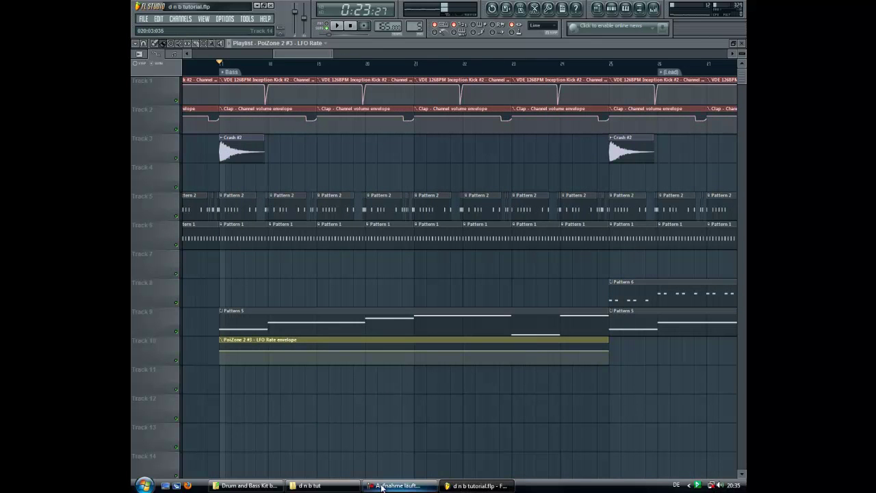
mouse_move(371, 488)
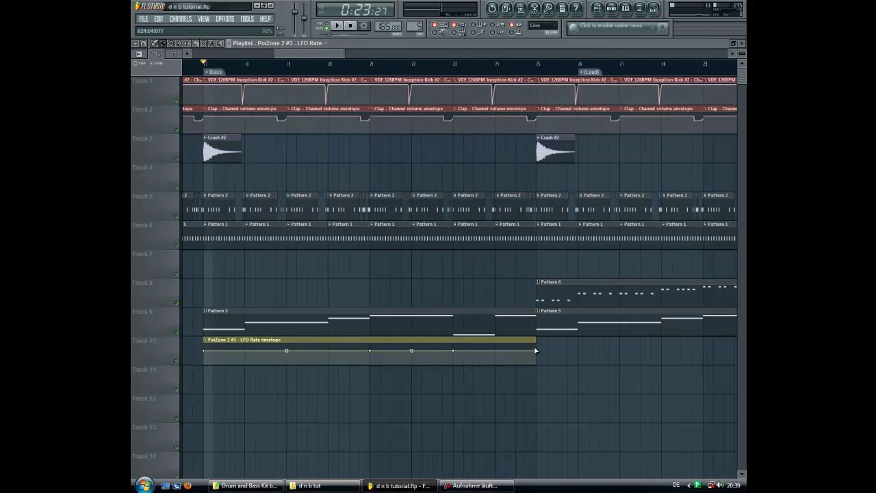
right_click(535, 349)
right_click(496, 349)
drag(498, 352, 499, 352)
right_click(497, 351)
click(497, 351)
drag(498, 351, 499, 352)
drag(517, 317, 511, 255)
key(space)
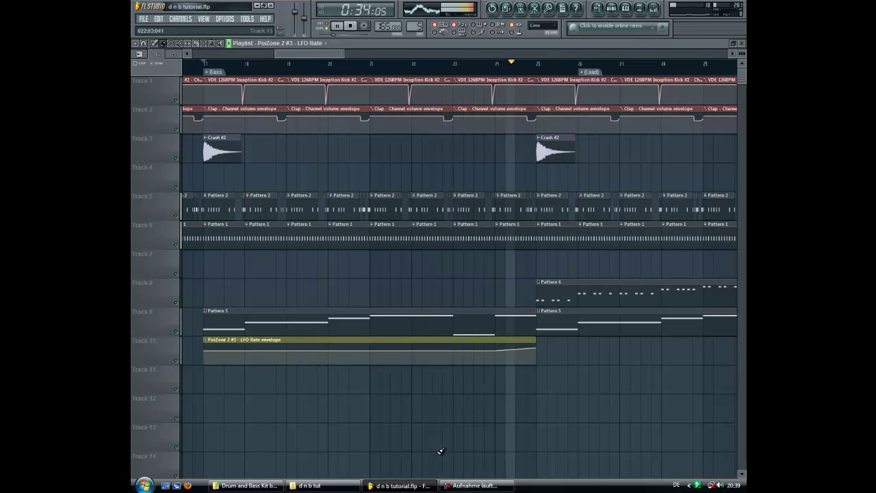
key(space)
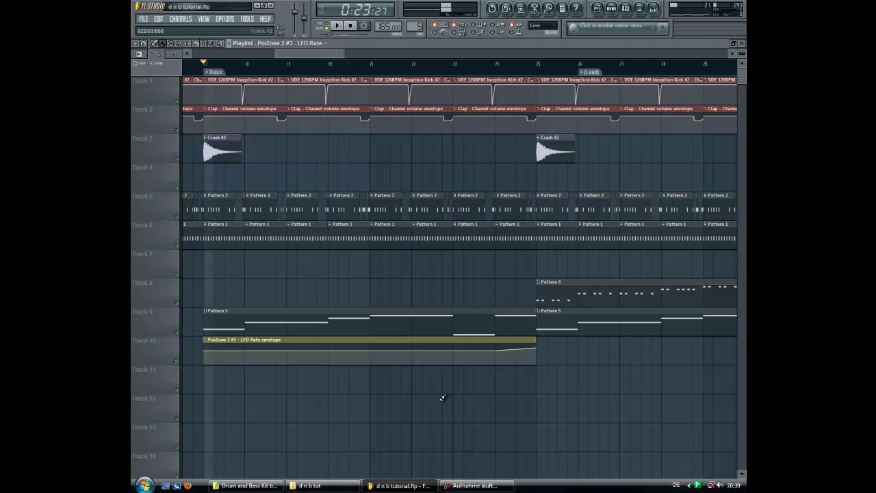
Try a curved dip in the LFO Rate envelope at bar 23 and delete the automation clip from Track 10
drag(453, 351, 410, 411)
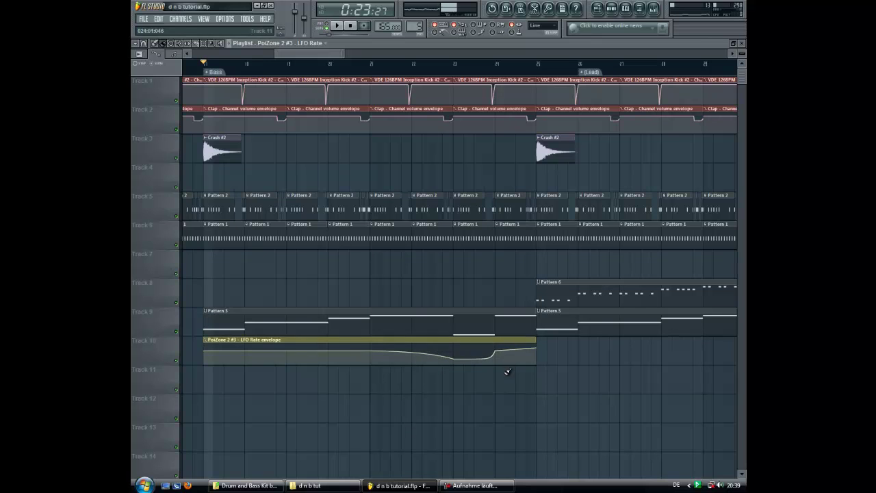
drag(474, 359, 463, 151)
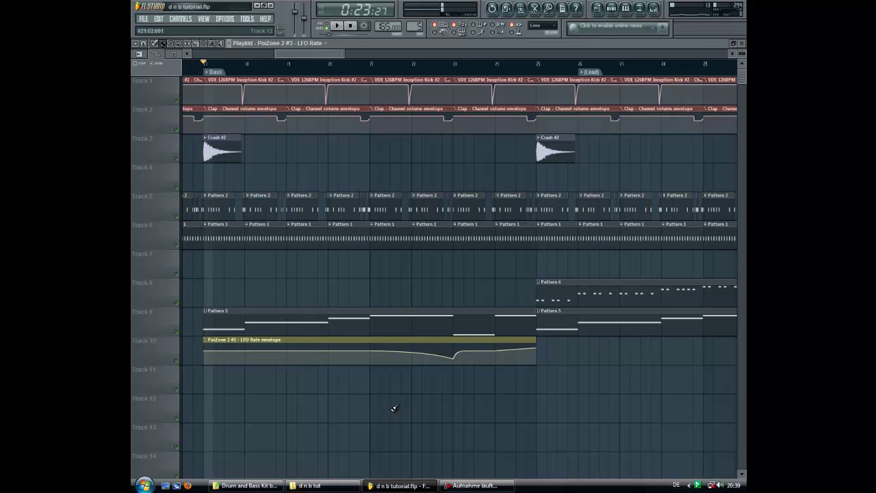
right_click(472, 342)
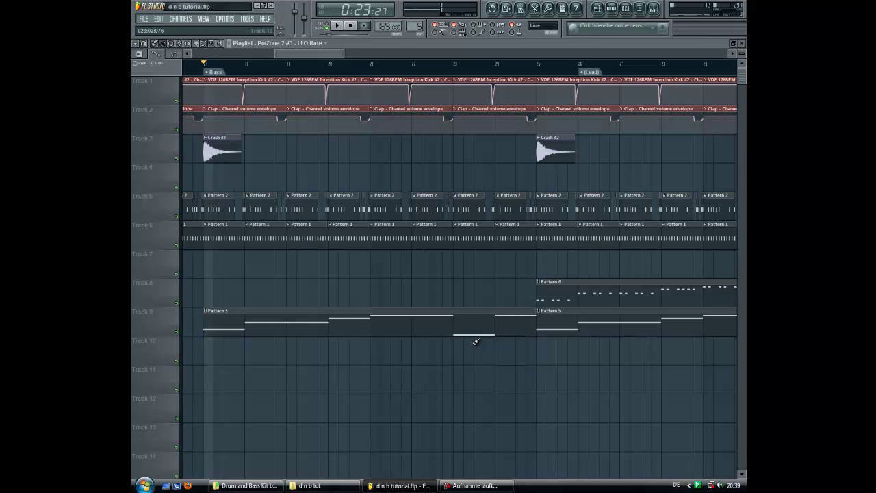
Open the lead notes of Pattern 6 at the Lead marker in the piano roll, look them over and return to the playlist
drag(314, 50, 339, 52)
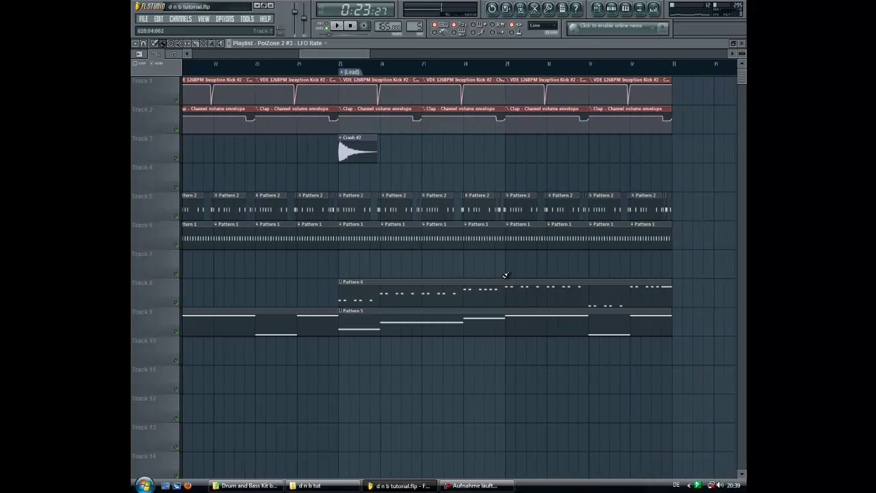
double_click(391, 300)
drag(265, 55, 228, 54)
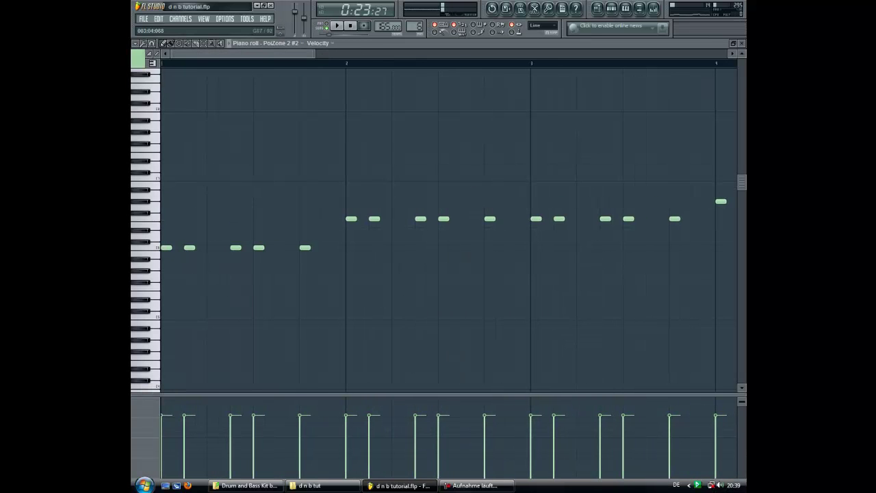
click(742, 43)
key(F6)
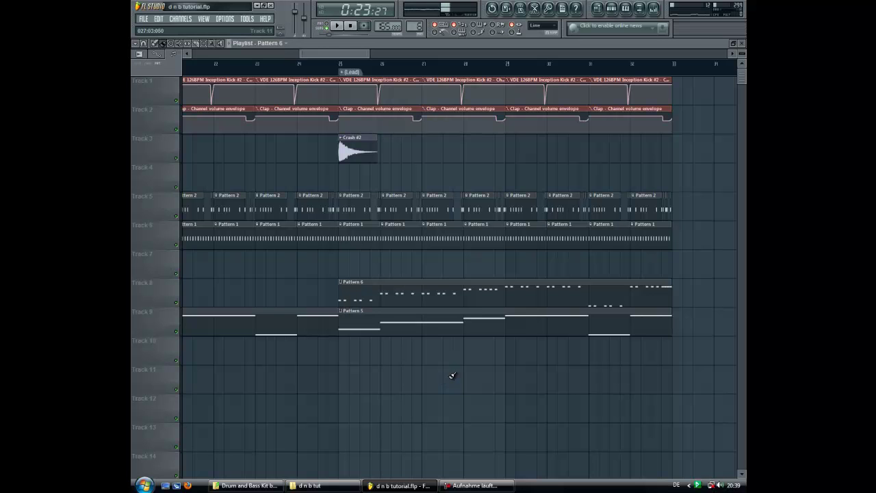
Play the first bar of Pattern 6 as a loop in pattern mode, clear the selection and close the piano roll
double_click(369, 295)
click(328, 25)
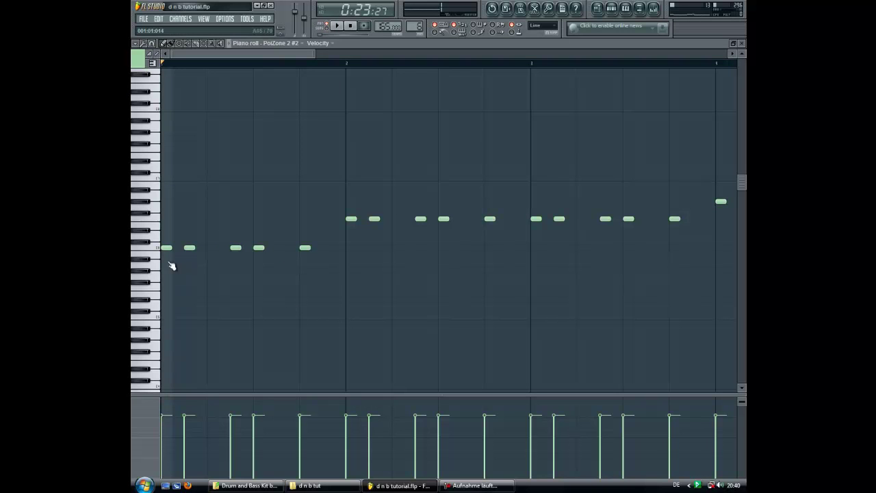
drag(166, 66, 352, 120)
key(space)
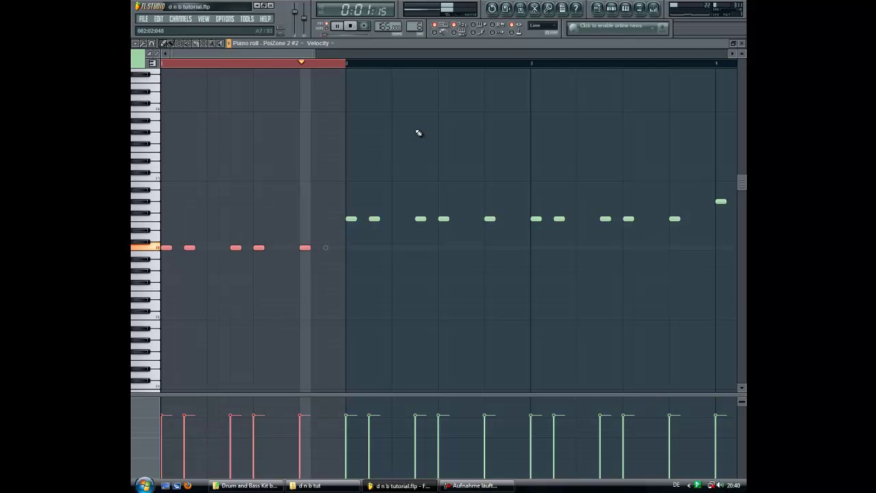
key(space)
ctrl+click(278, 66)
scroll(409, 342, down, 1)
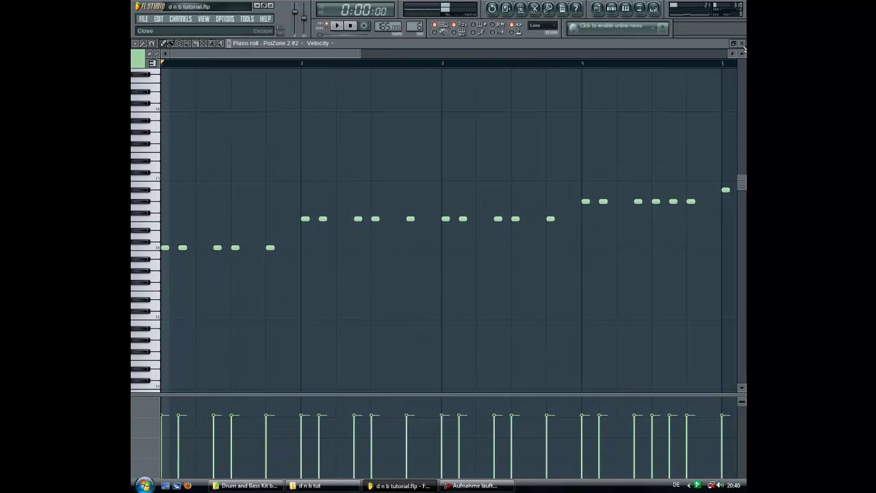
click(741, 44)
Copy all bass notes of PoiZone 2 #3 in Pattern 5 and close the piano roll
right_click(470, 410)
double_click(289, 328)
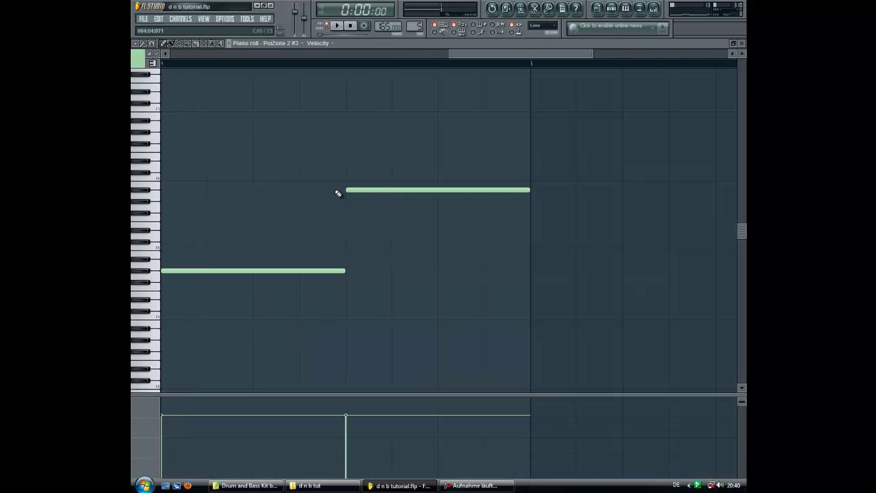
drag(516, 58, 233, 57)
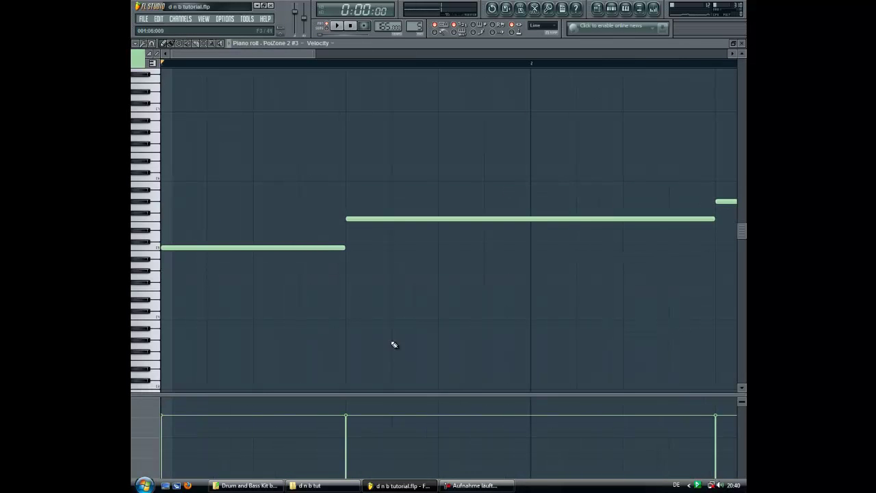
scroll(395, 325, down, 6)
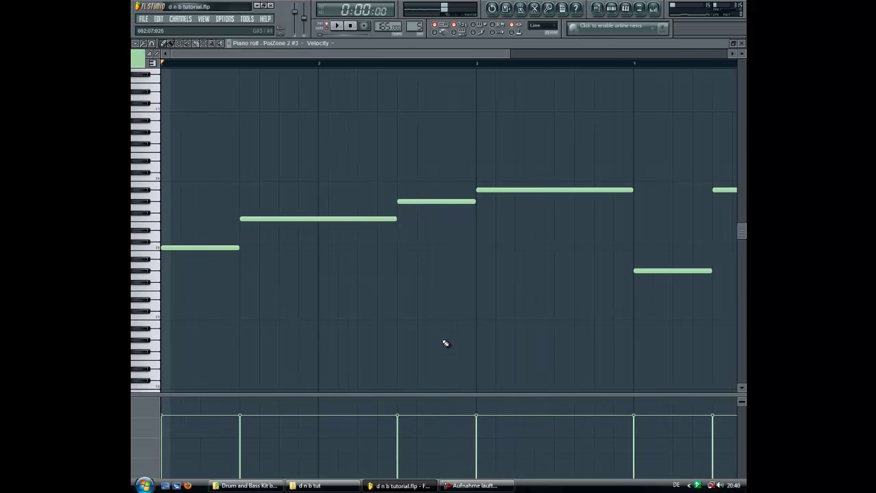
scroll(444, 342, down, 2)
drag(598, 154, 176, 352)
drag(624, 135, 185, 377)
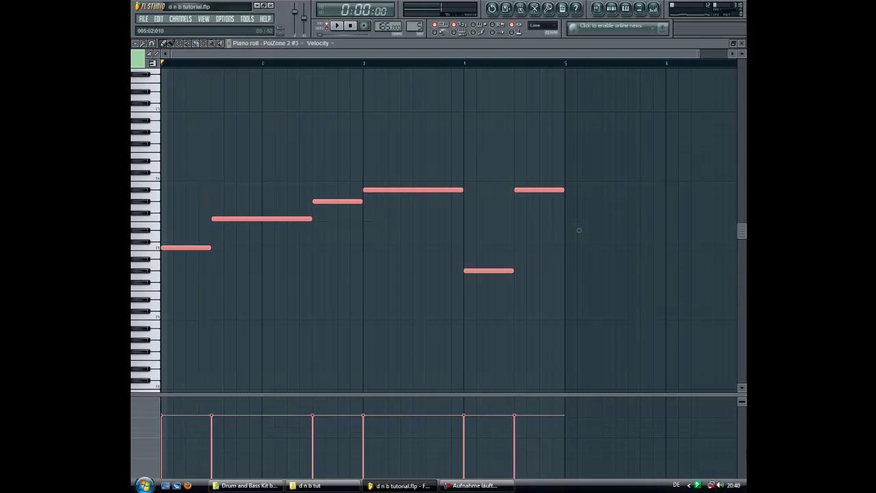
click(743, 43)
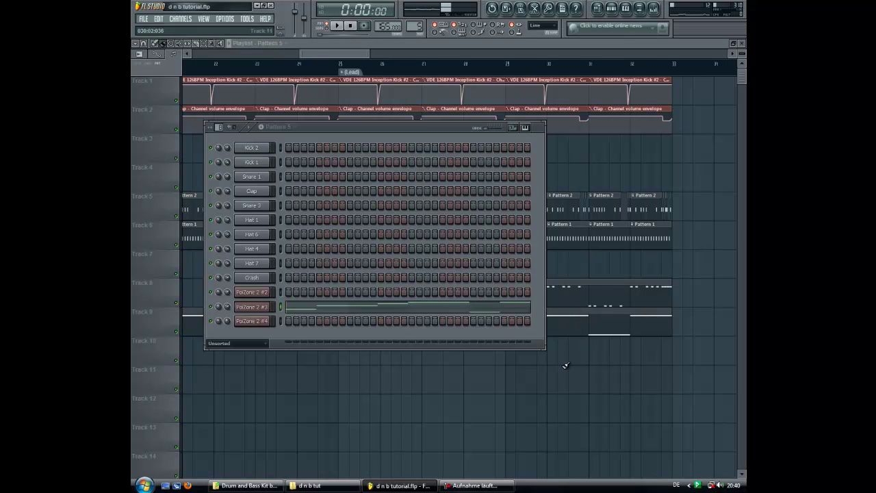
Try pasting the bass notes into Pattern 6 and moving them up one octave onto the lead notes
double_click(378, 300)
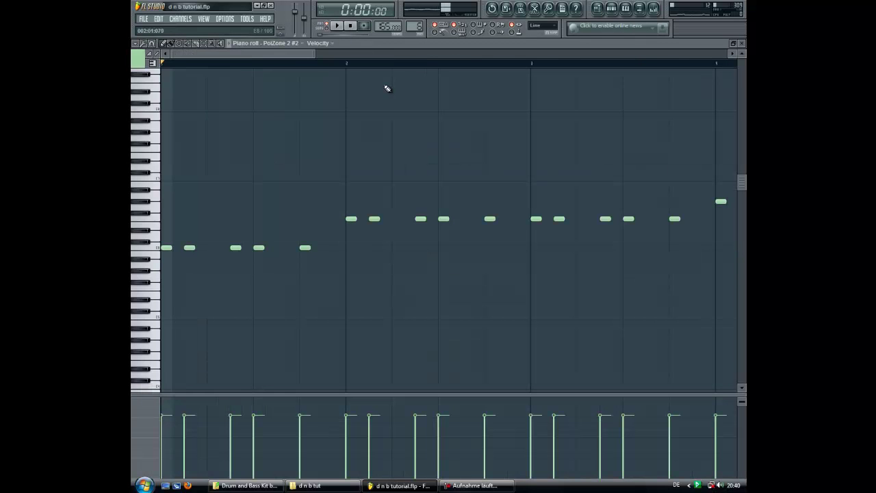
scroll(385, 260, down, 6)
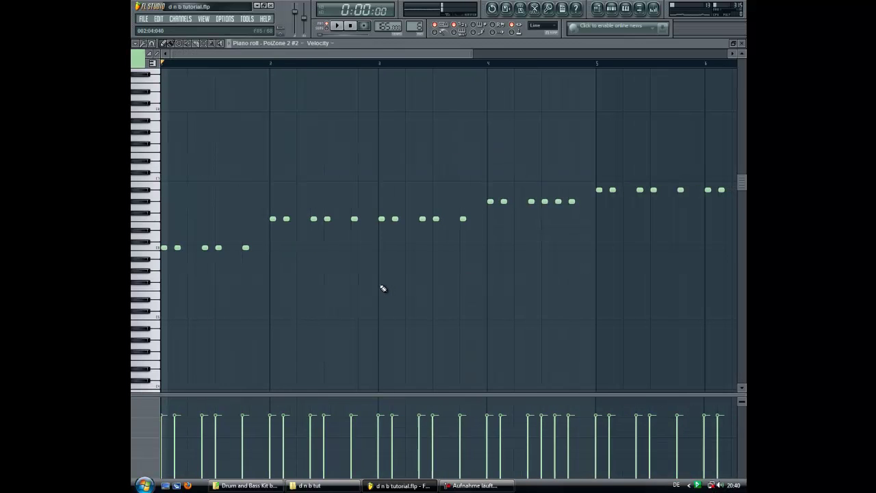
scroll(376, 296, down, 2)
key(ctrl+v)
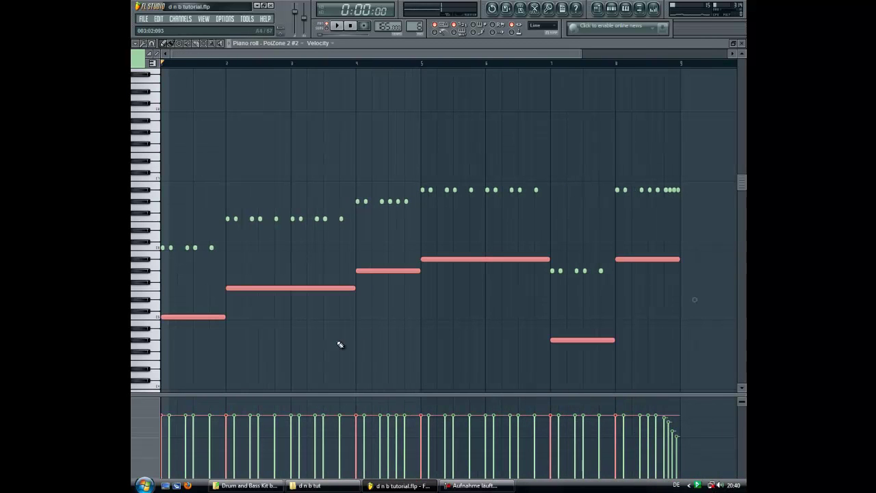
scroll(319, 345, down, 2)
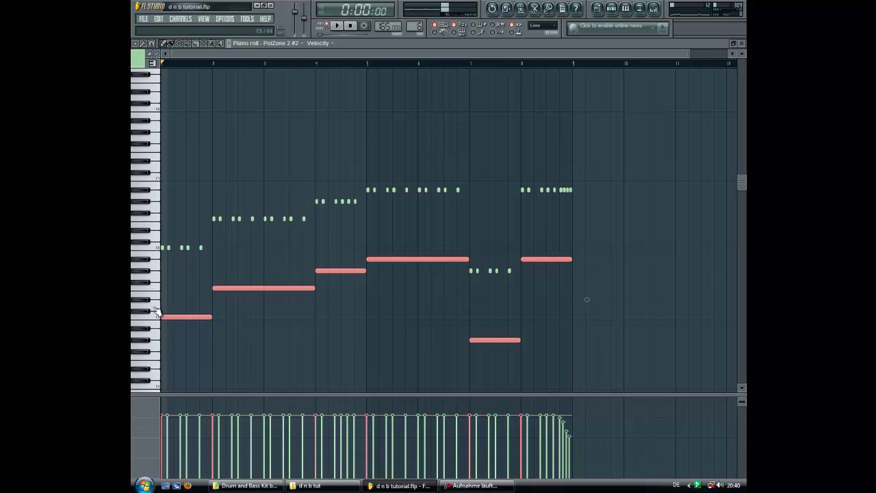
drag(174, 316, 172, 249)
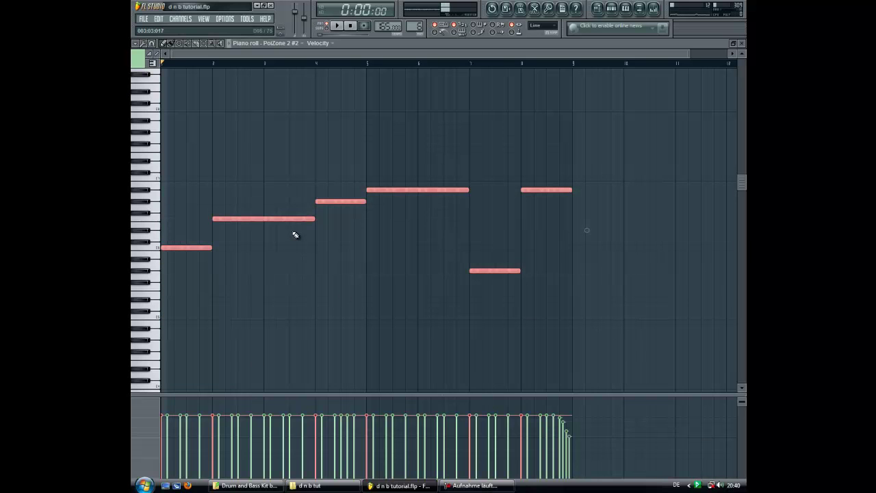
key(ctrl+z)
Select the lead notes in bar 1 of Pattern 6 and try shifting them up to bar 4
drag(235, 268, 160, 241)
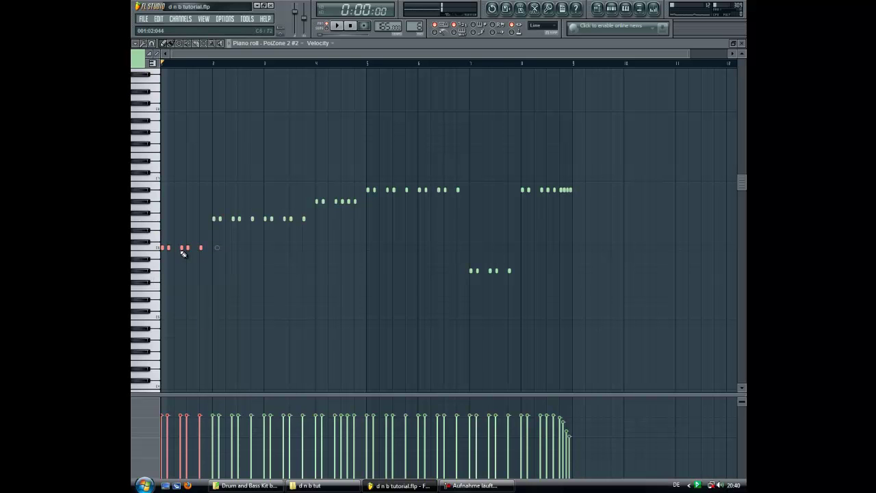
drag(180, 248, 332, 199)
click(360, 263)
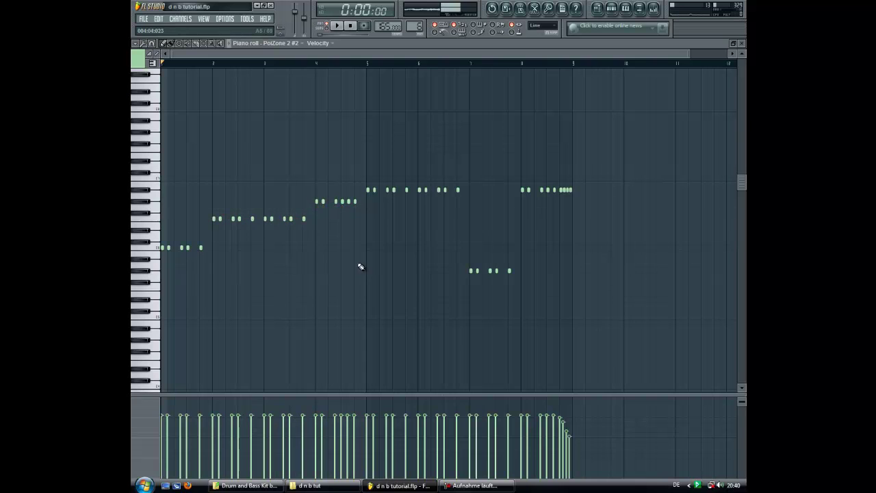
scroll(363, 272, up, 4)
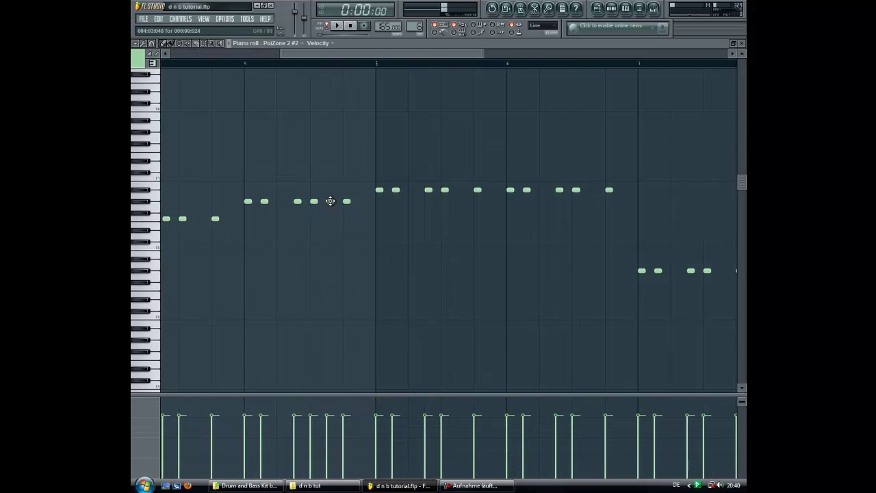
scroll(332, 287, down, 5)
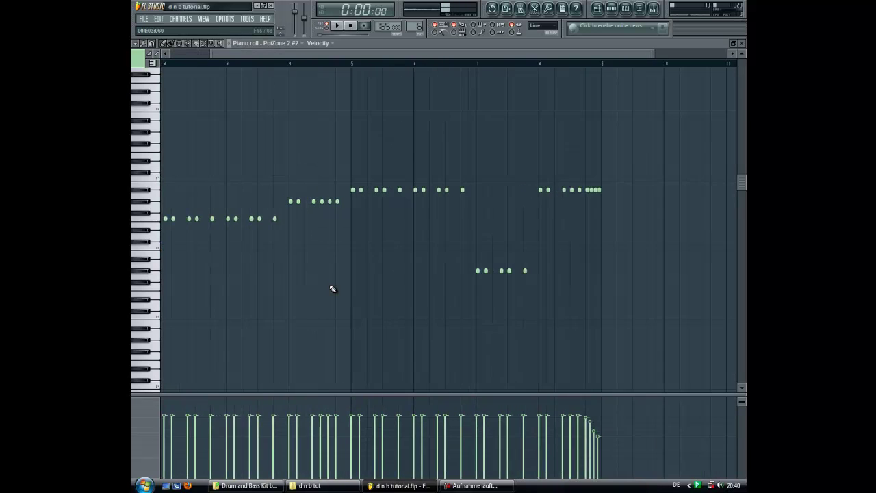
Return to the playlist, select the Lead section from bar 25 to bar 33 and play it in song mode
key(Escape)
click(327, 27)
click(340, 63)
drag(340, 66, 673, 66)
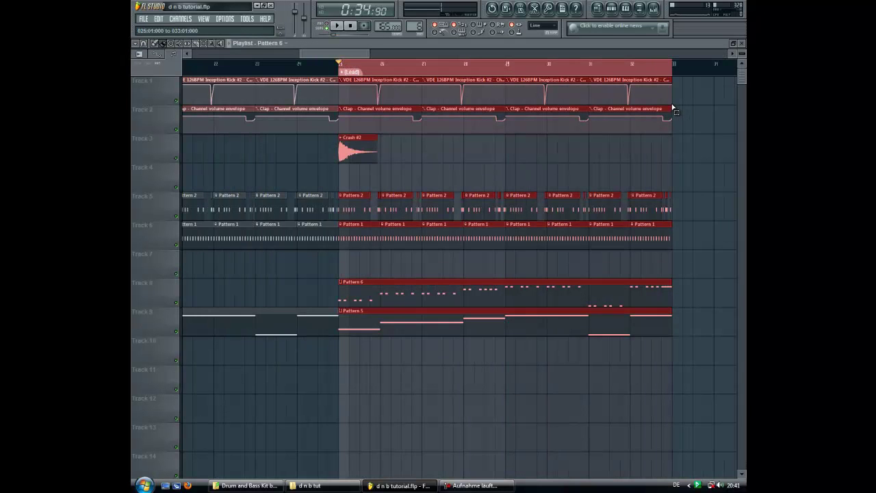
key(space)
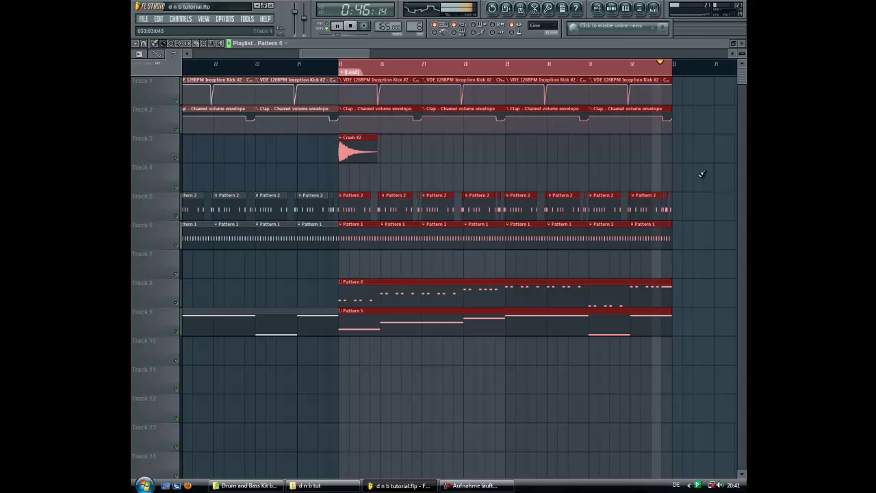
key(space)
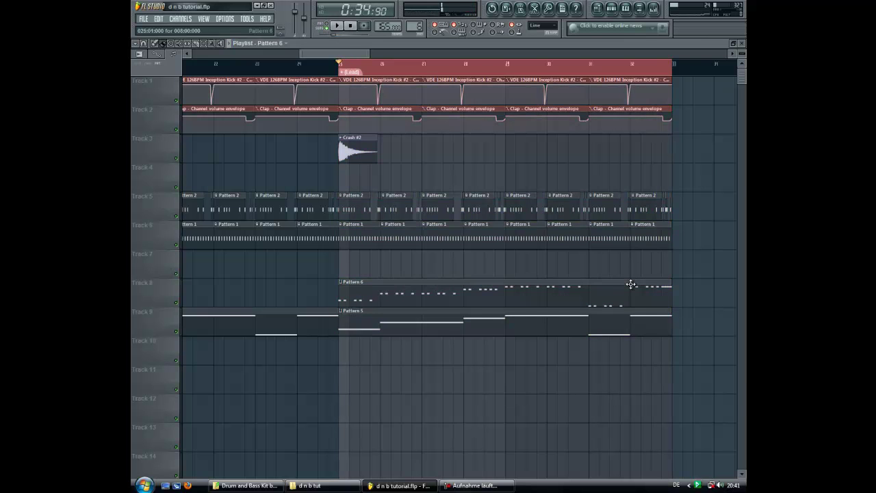
Reopen Pattern 6 and replace the short C6 note pairs in bar 1 with single notes of length 48
double_click(630, 284)
drag(545, 52, 207, 244)
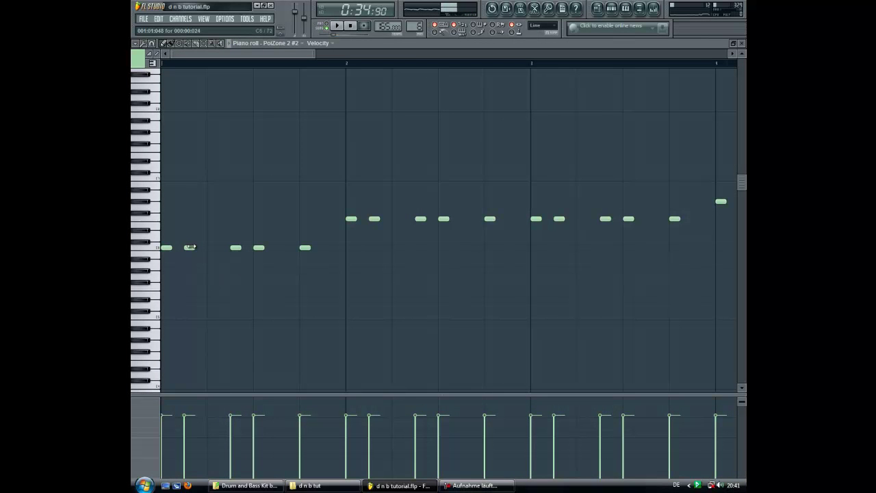
right_click(191, 248)
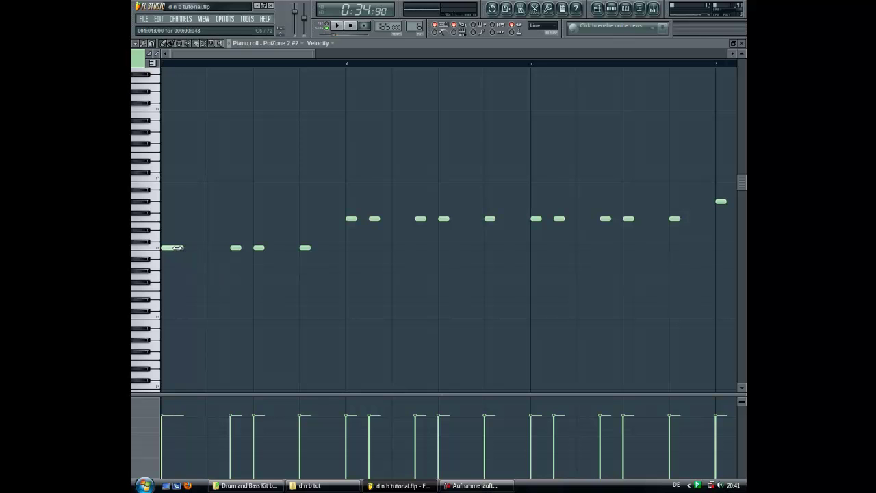
right_click(258, 250)
right_click(306, 247)
click(306, 248)
Replace the short lead notes in bar 2 of Pattern 6 with three longer notes at the same pitch
right_click(375, 219)
right_click(351, 219)
click(351, 219)
right_click(444, 219)
right_click(421, 219)
click(422, 220)
right_click(490, 219)
click(490, 219)
Thin out bar 3 of Pattern 6 to three longer notes in the same rhythm as bar 2
right_click(559, 219)
right_click(536, 219)
click(531, 220)
drag(279, 56, 401, 61)
right_click(415, 219)
right_click(389, 219)
click(392, 219)
right_click(459, 219)
click(462, 223)
Replace the short notes in bar 4 of Pattern 6 with three notes of length 48 at the same pitch
right_click(320, 201)
right_click(298, 202)
click(302, 202)
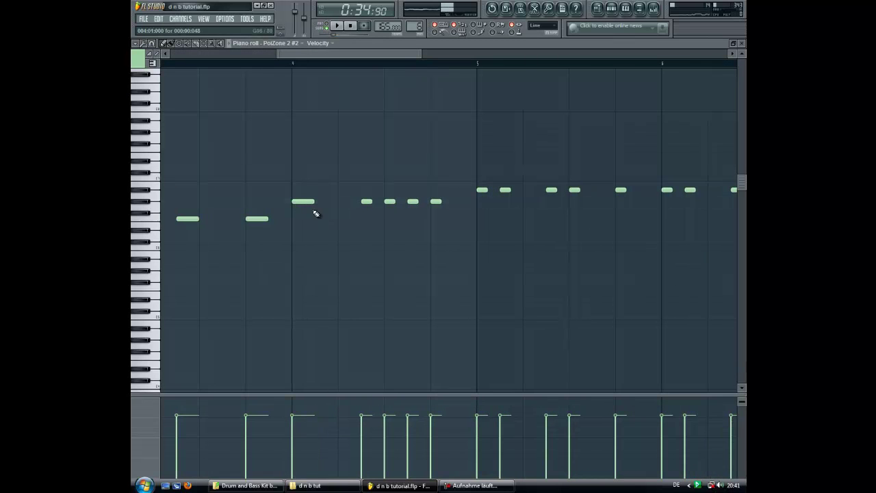
right_click(367, 202)
right_click(389, 201)
right_click(413, 201)
right_click(436, 202)
click(373, 202)
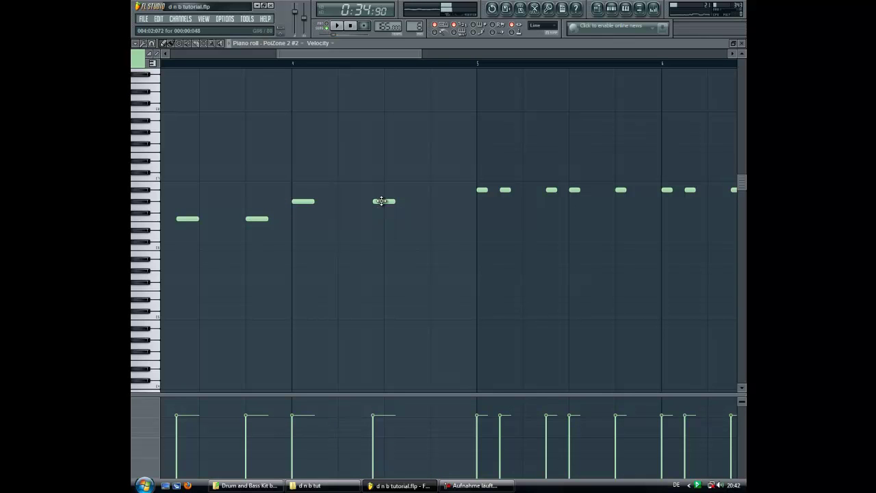
drag(383, 202, 372, 202)
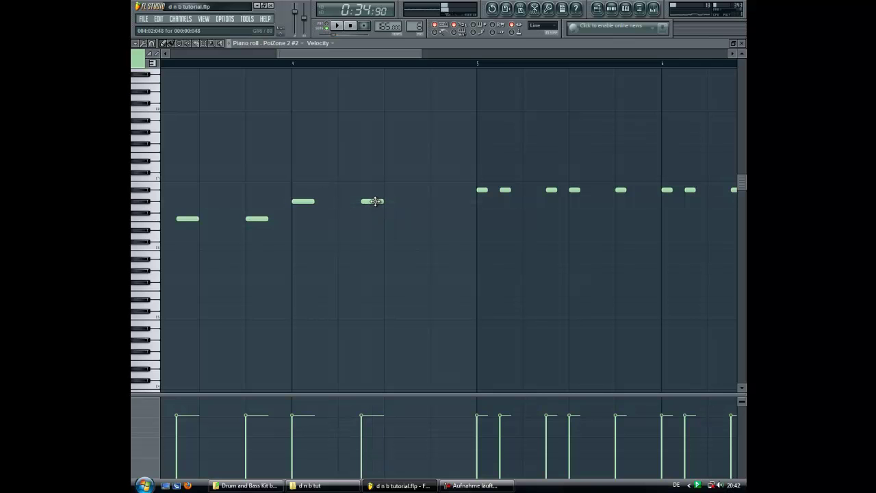
Thin out bar 5 of Pattern 6 to three longer notes in the rhythm of bars 2 and 3
drag(373, 51, 431, 87)
right_click(334, 190)
click(308, 190)
right_click(380, 190)
right_click(403, 190)
click(374, 190)
right_click(448, 190)
click(438, 190)
drag(444, 191, 452, 191)
Replace the short note pairs in bar 6 of Pattern 6 with three longer notes at the same pitch
right_click(494, 190)
right_click(518, 189)
click(493, 190)
right_click(563, 189)
right_click(587, 189)
click(561, 191)
right_click(631, 189)
click(631, 190)
Replace the lower short notes in bar 7 of Pattern 6 with three longer notes in the same rhythm
drag(457, 54, 559, 54)
right_click(304, 272)
right_click(281, 271)
click(280, 271)
right_click(373, 271)
right_click(349, 271)
click(350, 271)
right_click(419, 271)
click(419, 271)
Replace the short notes in the first three beats of bar 8 with three notes of length 48
right_click(489, 190)
right_click(464, 190)
click(463, 192)
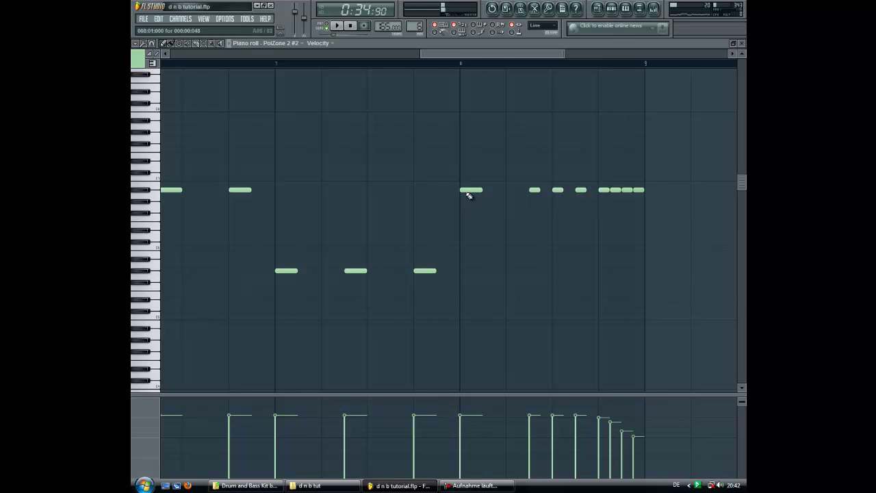
right_click(533, 191)
click(533, 190)
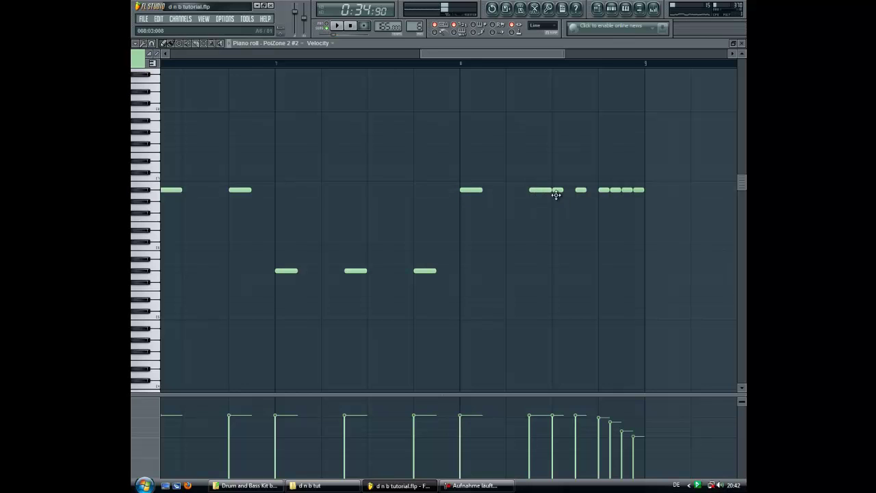
right_click(556, 190)
right_click(579, 192)
click(579, 192)
Replace the four short notes closing bar 8 of Pattern 6 with two adjoining longer notes
right_click(604, 190)
right_click(615, 190)
right_click(627, 190)
right_click(639, 190)
click(604, 192)
click(624, 192)
Play Pattern 6 from the start in pattern mode, and shift the third note of bar 4 later to match the other bars
click(278, 53)
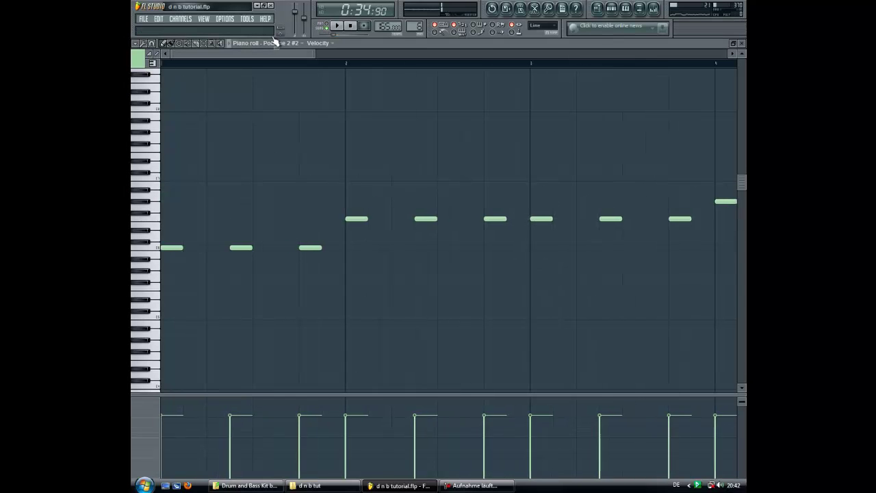
click(327, 25)
scroll(331, 196, down, 2)
key(space)
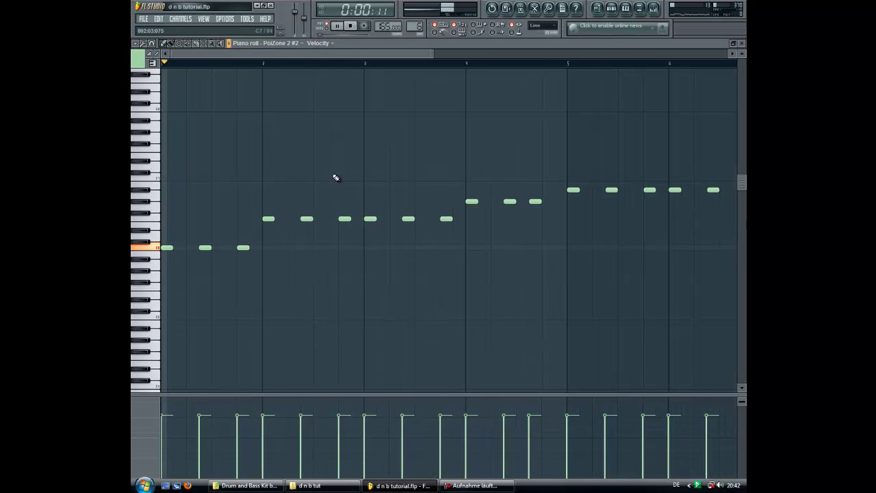
scroll(336, 178, down, 1)
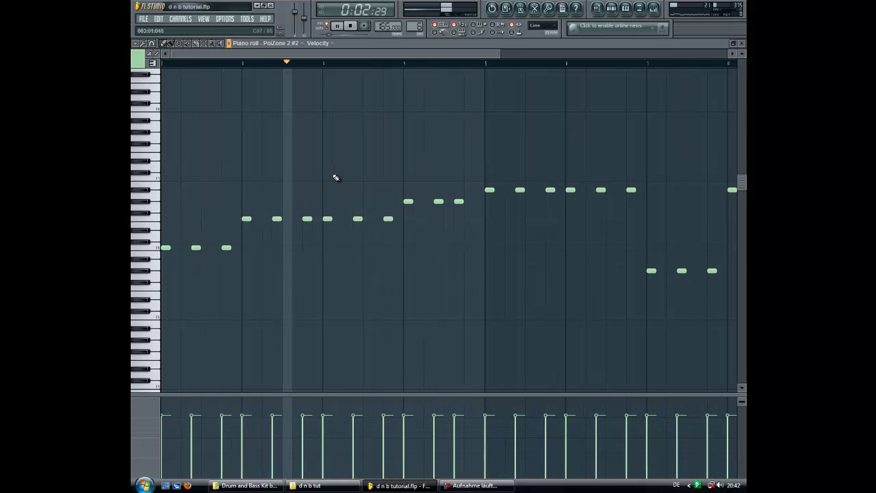
scroll(335, 178, down, 1)
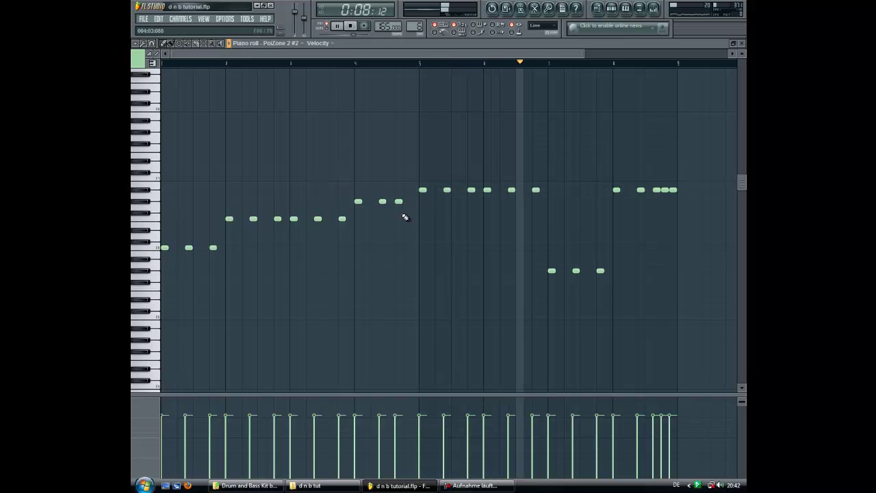
key(space)
click(403, 202)
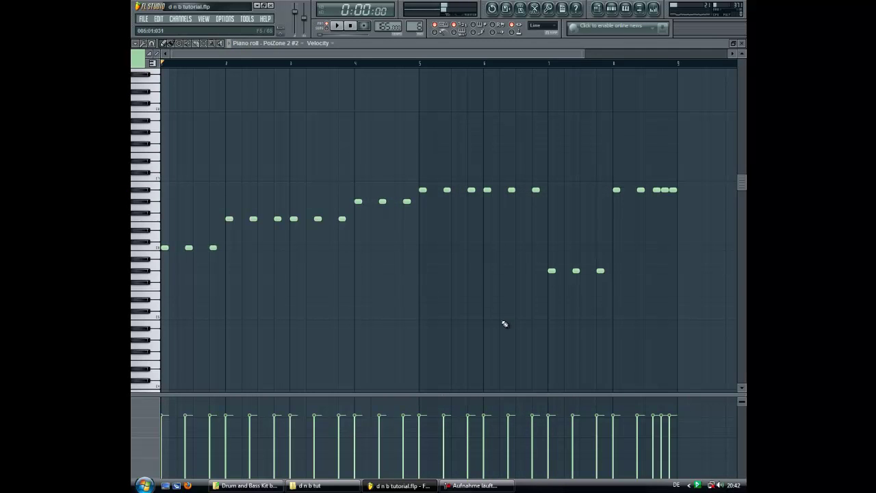
Return to the playlist and play the Lead section from bar 25 in song mode
click(742, 44)
click(329, 27)
click(339, 54)
key(space)
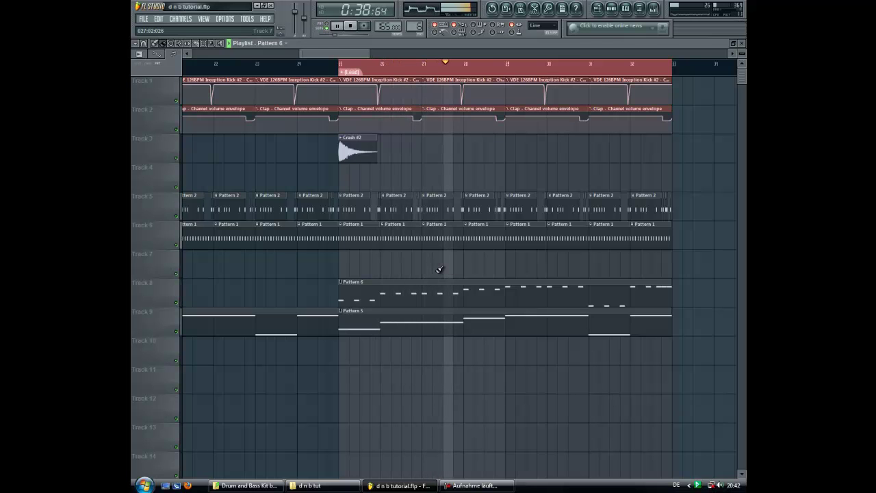
key(space)
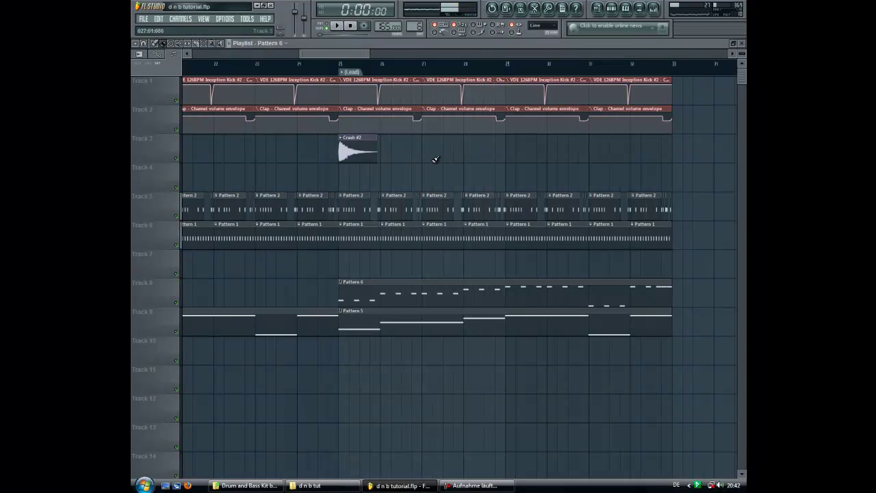
Play the whole arrangement from bar 1, skipping ahead to the Bass section and to just before the Lead section
drag(328, 53, 169, 74)
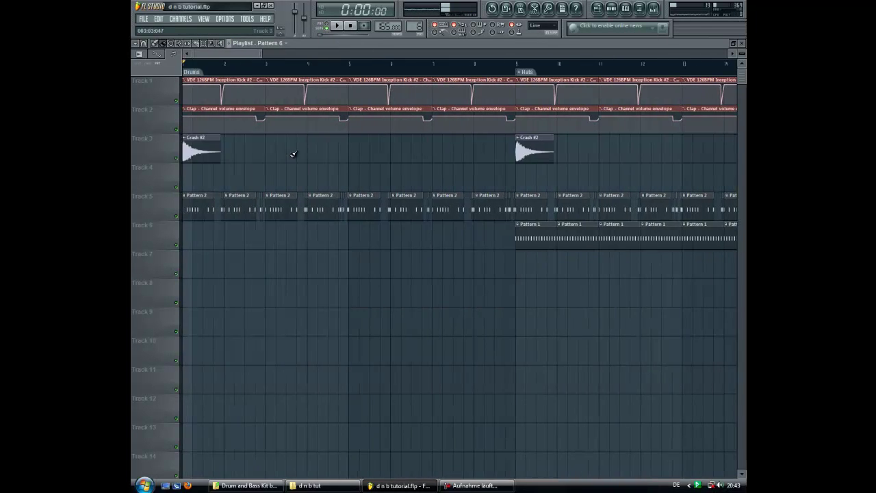
scroll(298, 157, down, 5)
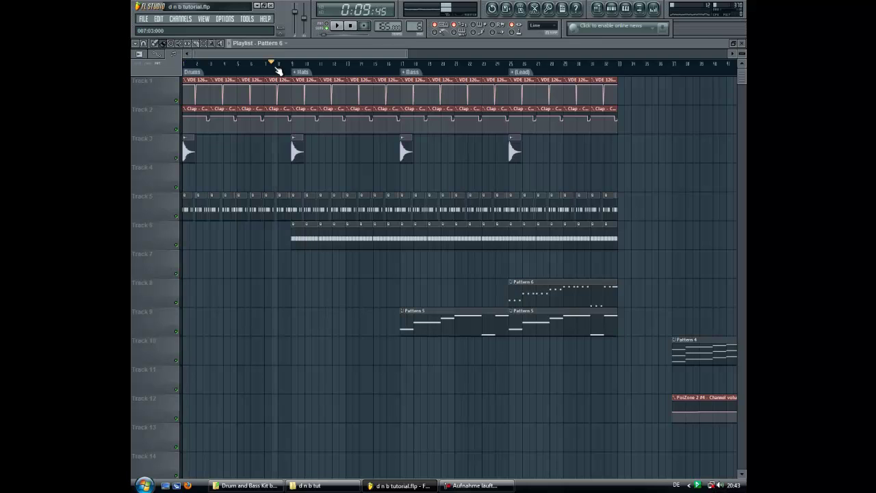
drag(570, 65, 174, 118)
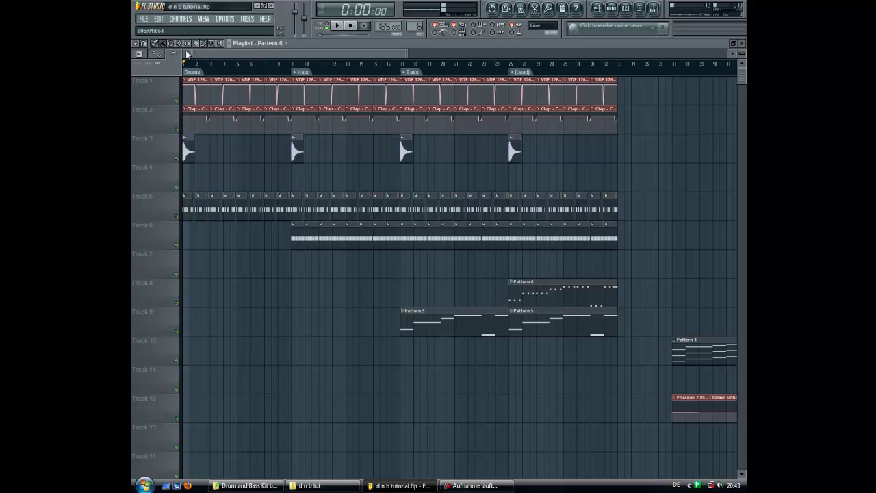
click(337, 27)
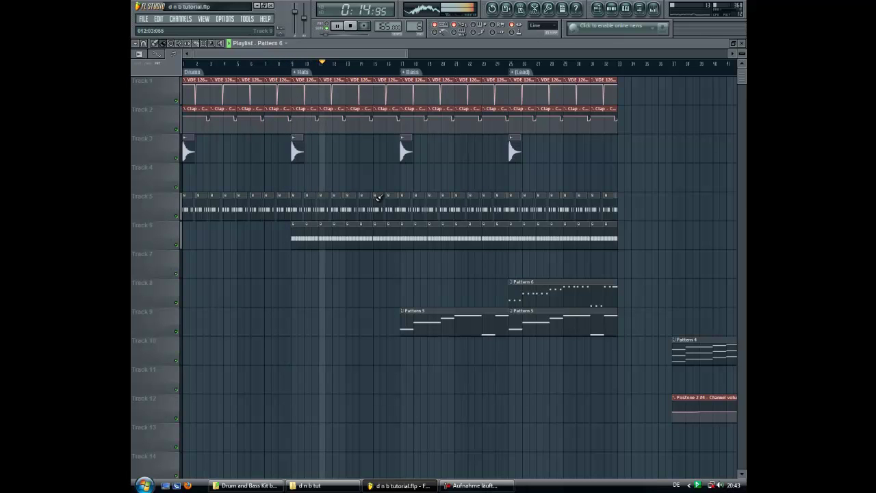
click(403, 66)
drag(409, 54, 457, 59)
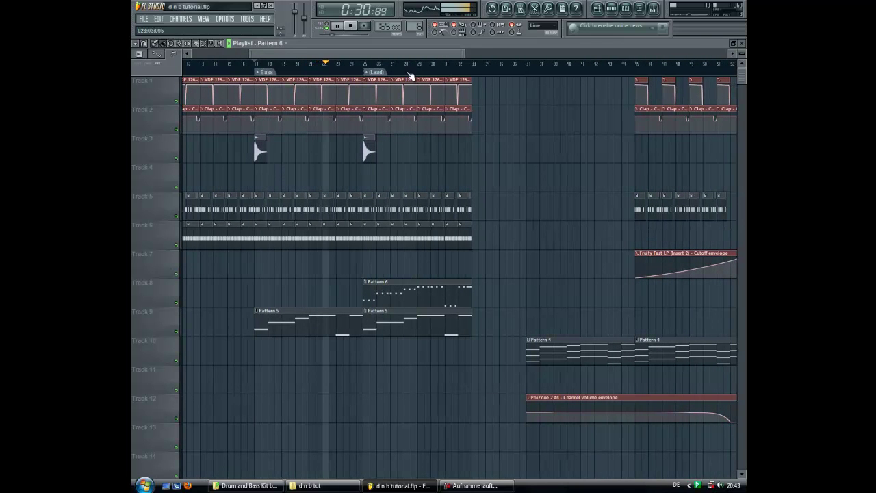
click(361, 64)
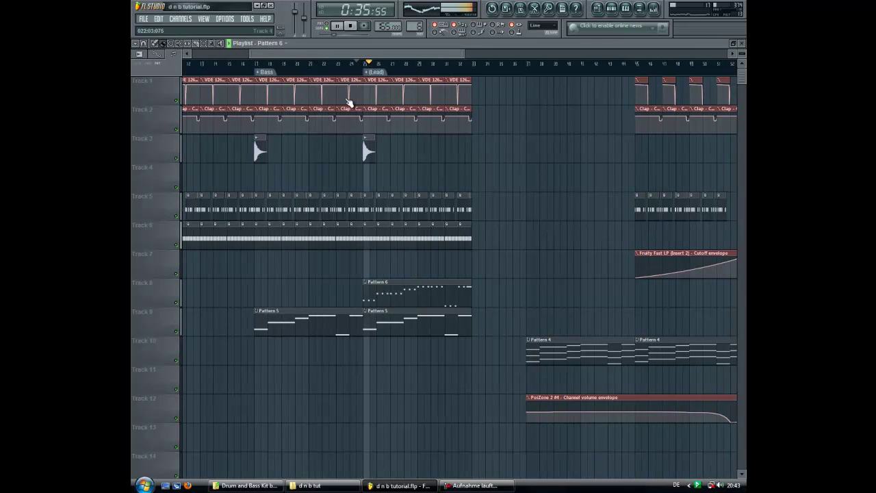
drag(343, 56, 378, 53)
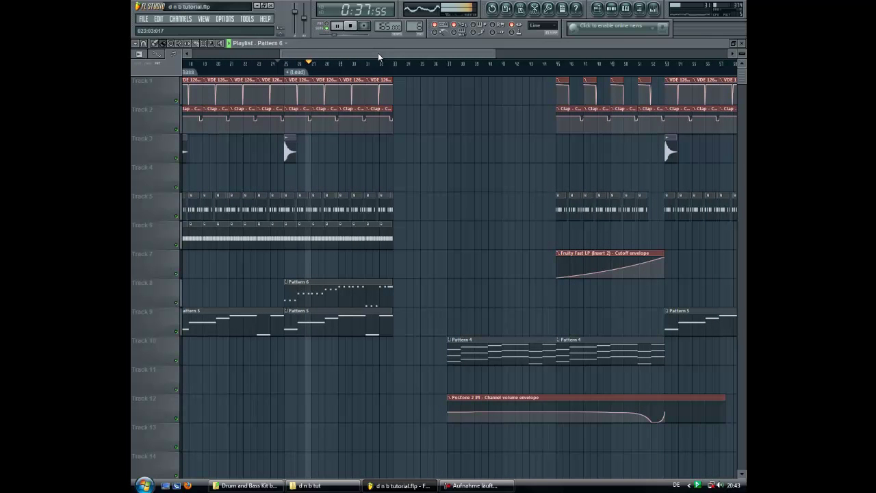
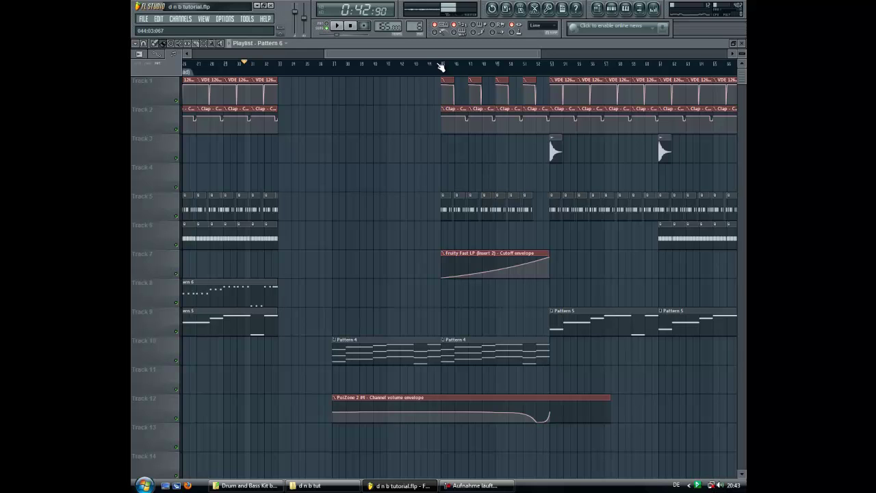
Open the PoiZone 2 #4 notes of Pattern 4 to examine the sustained pad chords, and close the piano roll
double_click(380, 349)
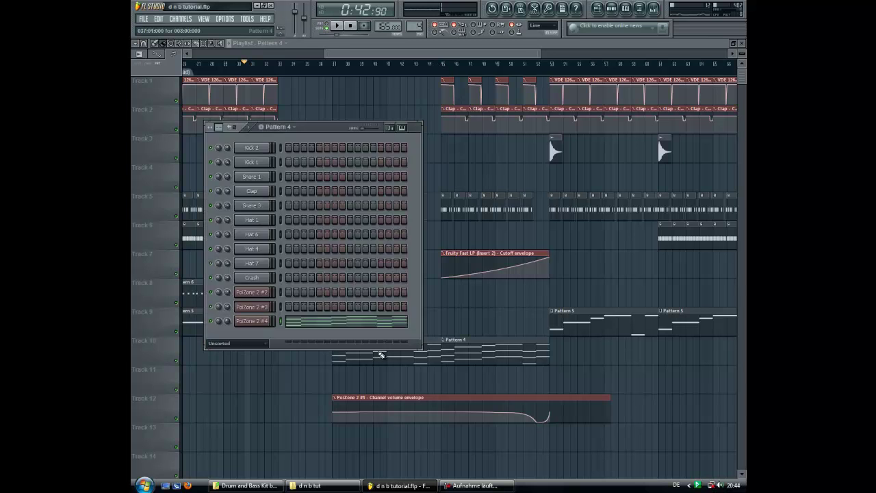
click(373, 321)
drag(410, 56, 270, 56)
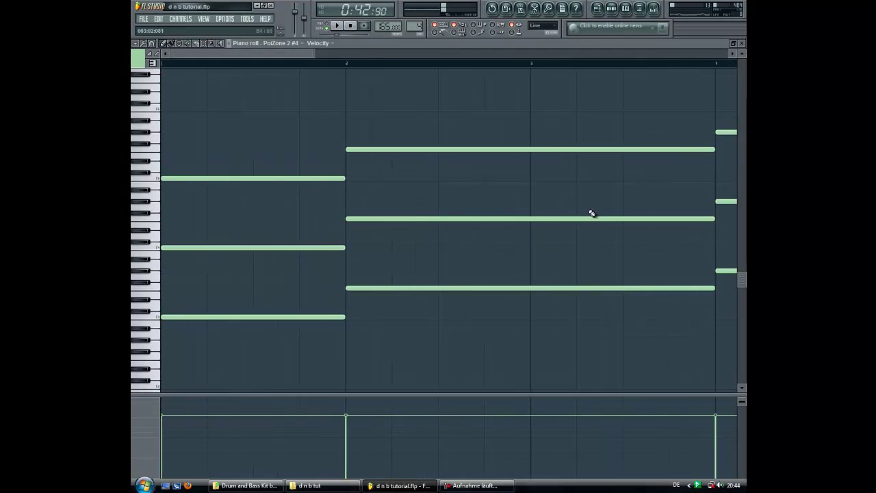
scroll(465, 335, down, 2)
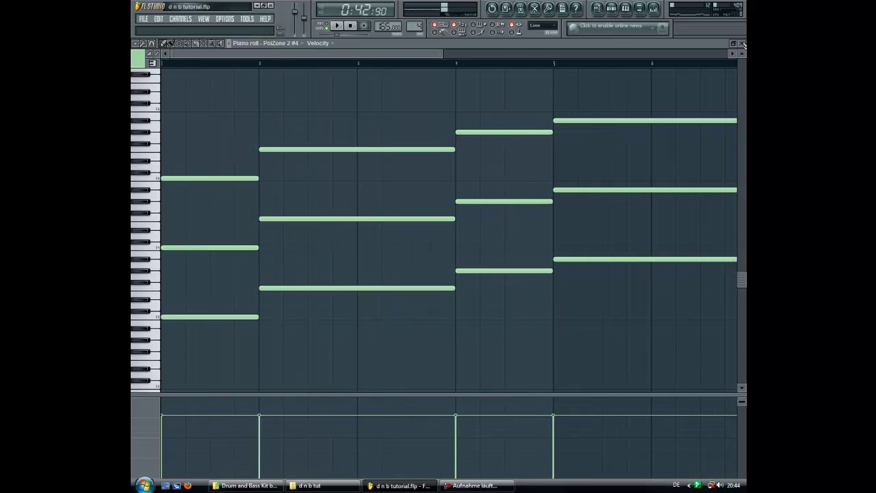
click(742, 43)
Look over the rest of the playlist arrangement from the Pattern 4 break at bar 37 to its last clips
click(389, 53)
drag(389, 53, 417, 52)
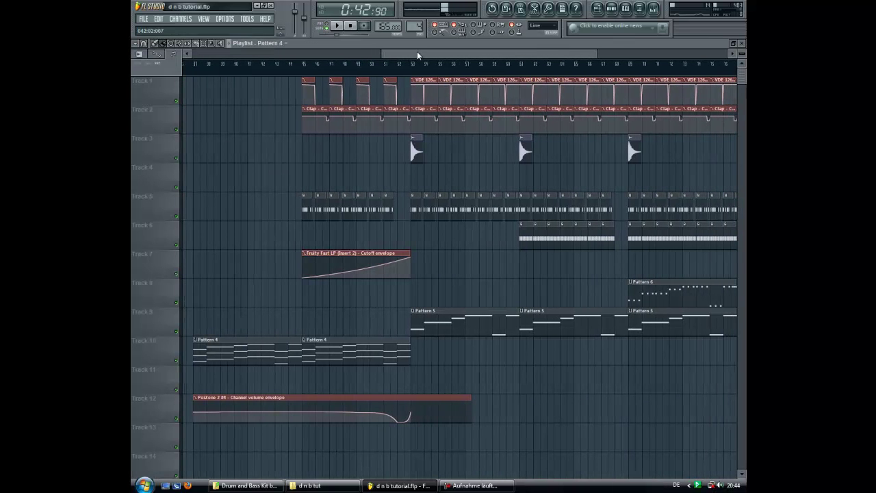
scroll(417, 60, down, 3)
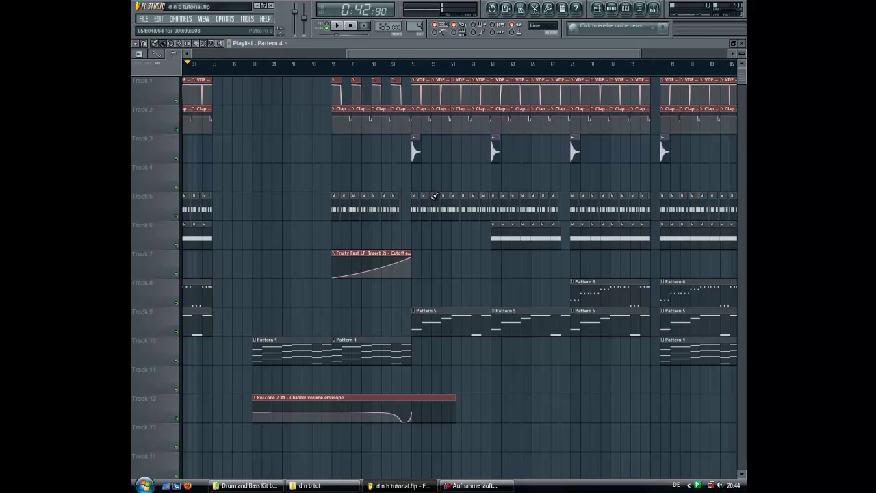
drag(445, 50, 467, 50)
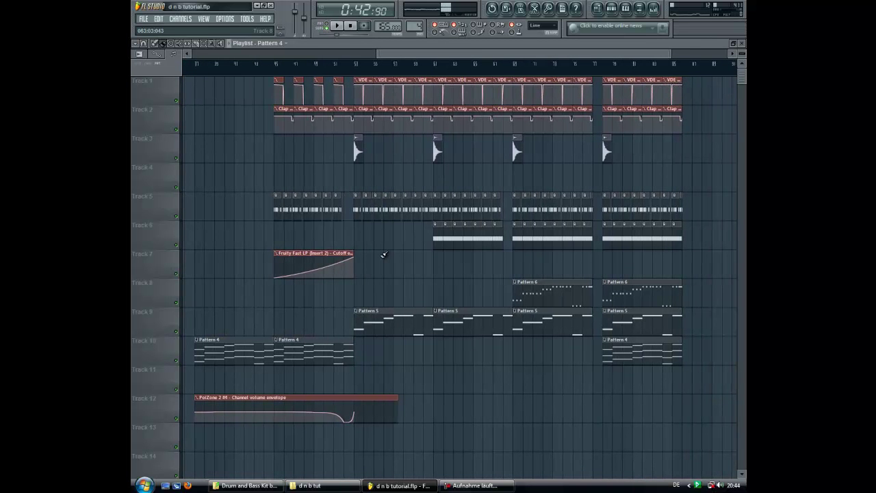
drag(459, 49, 456, 52)
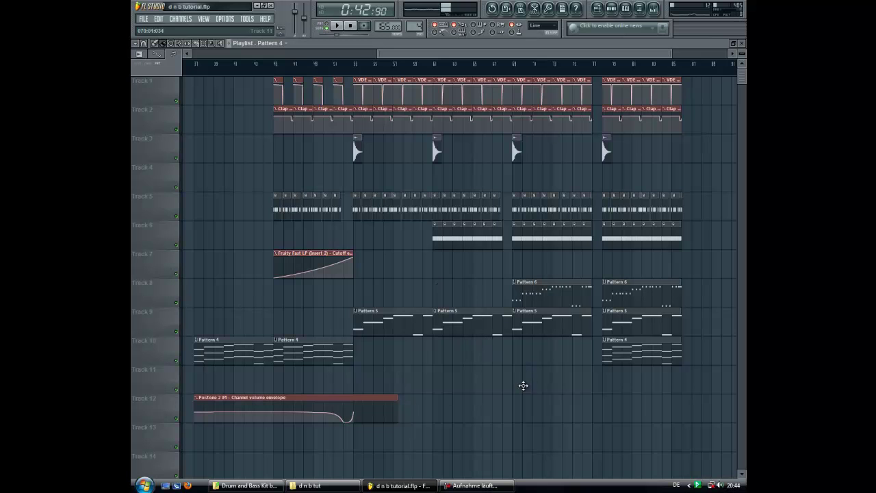
drag(552, 55, 551, 55)
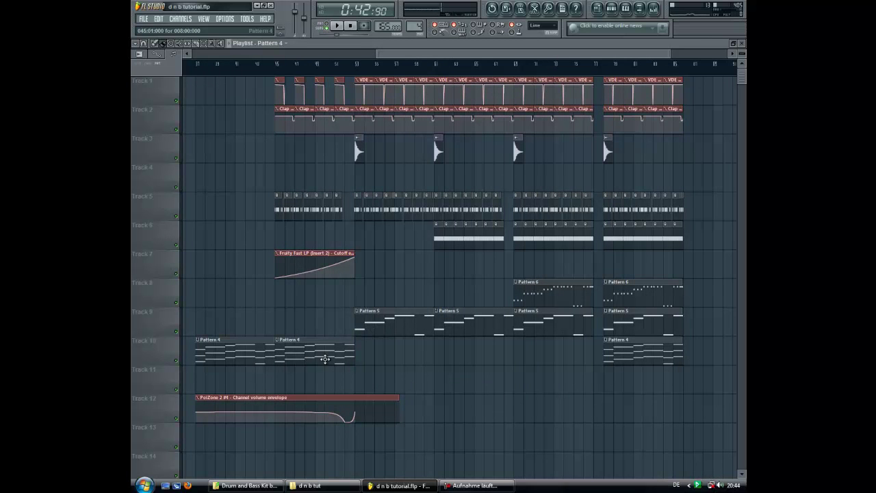
Open Pattern 5 in the piano roll to review the PoiZone 2 #3 bass line the pad is based on
double_click(384, 323)
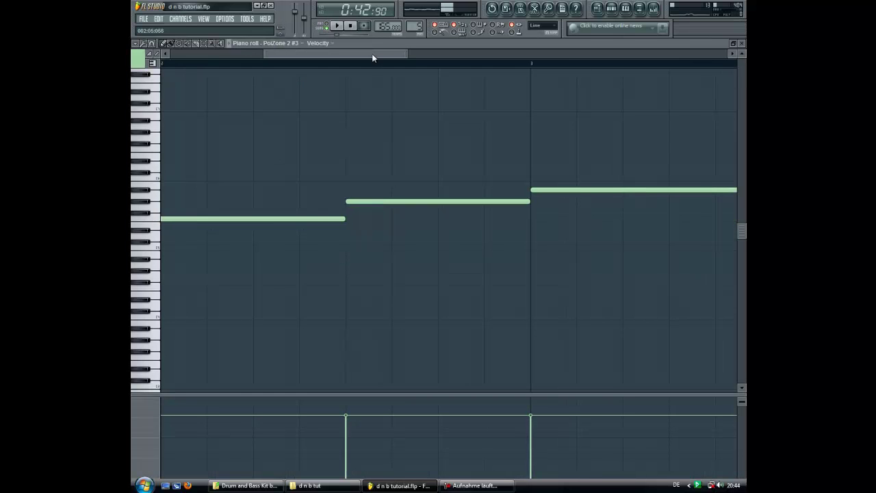
drag(372, 57, 274, 58)
scroll(373, 332, down, 2)
drag(646, 130, 134, 396)
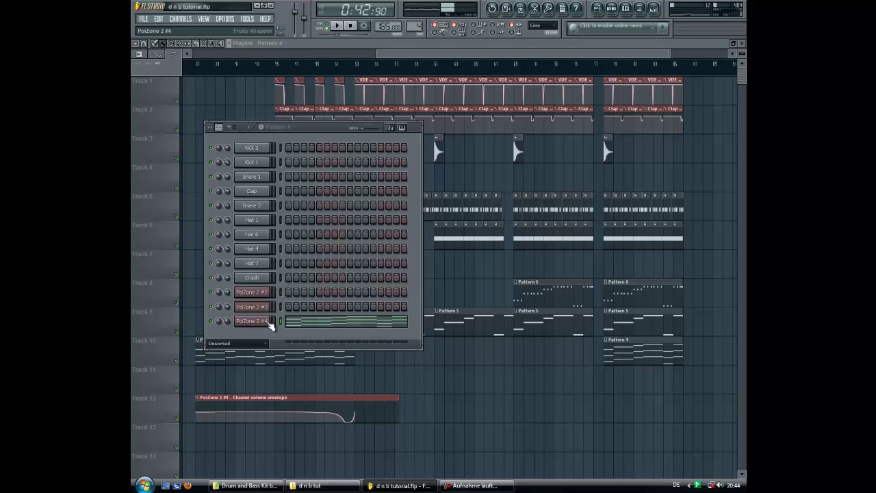
Open PoiZone 2 #4, choose the PAD 3 Reasons ToTc preset and close the synth and its channel settings
click(271, 325)
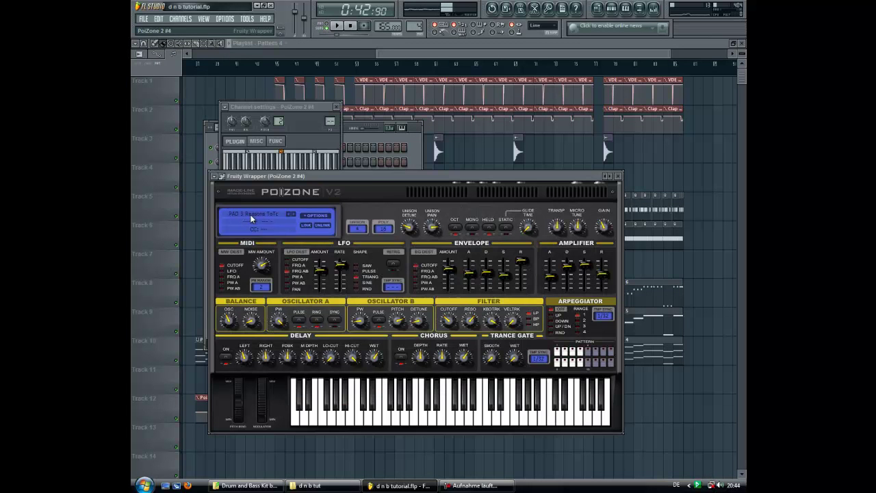
click(286, 216)
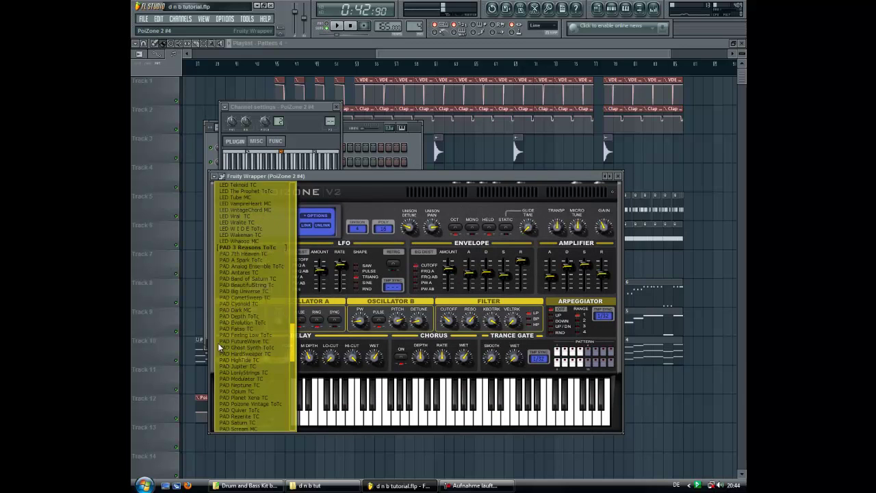
click(251, 248)
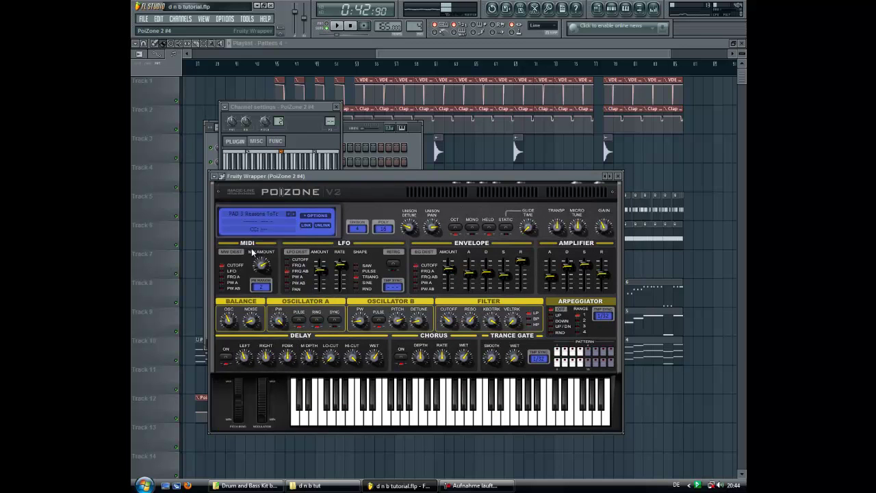
click(618, 176)
click(336, 107)
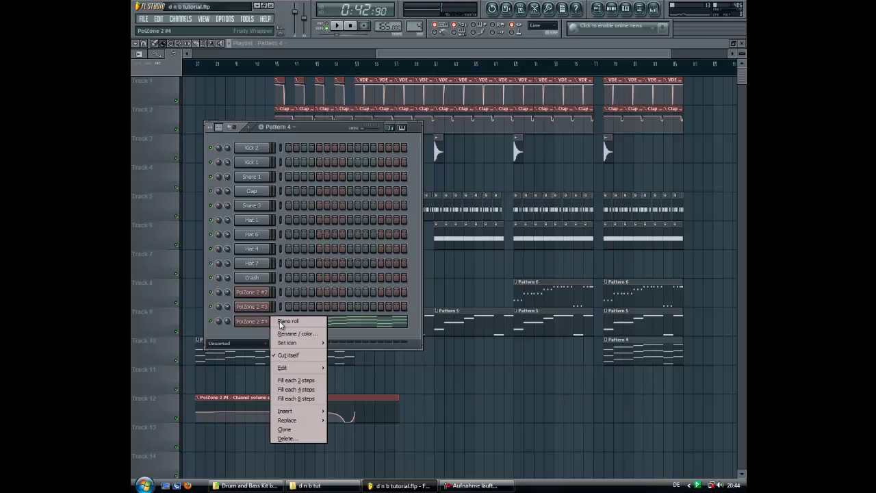
Open the PoiZone 2 #4 notes of Pattern 4 in the piano roll and delete the chords' lower octave layers
right_click(262, 323)
click(294, 320)
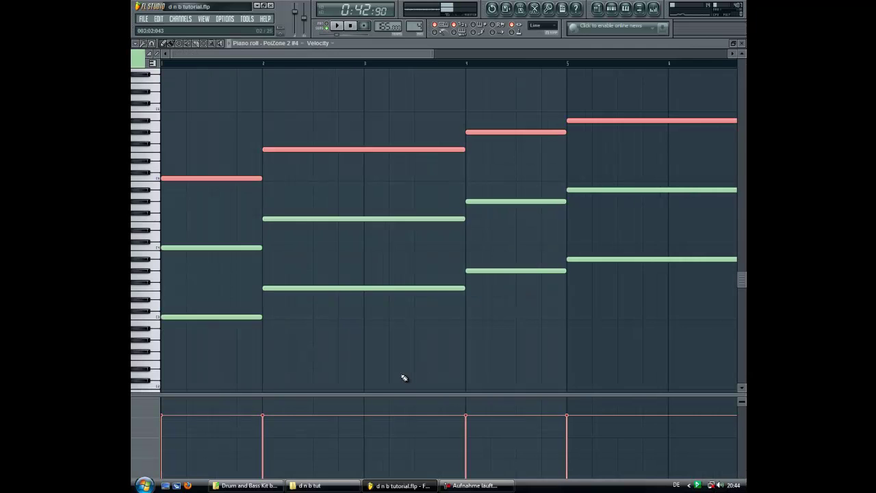
scroll(404, 377, down, 2)
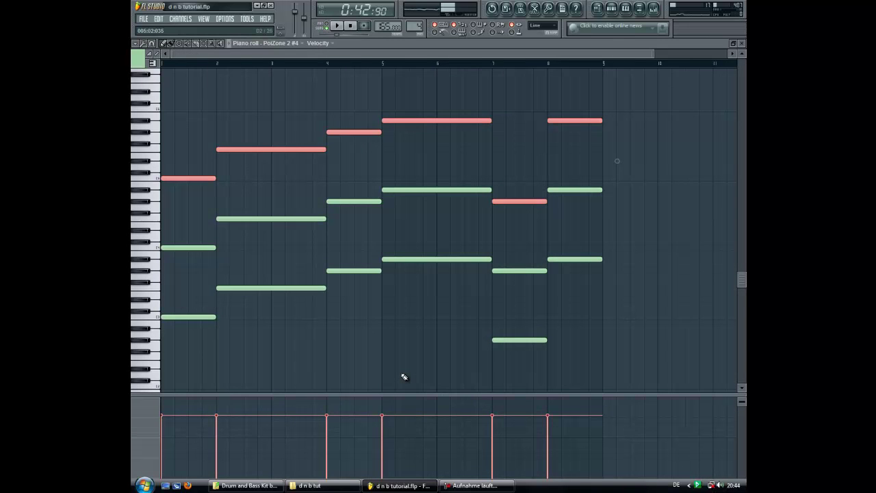
click(404, 378)
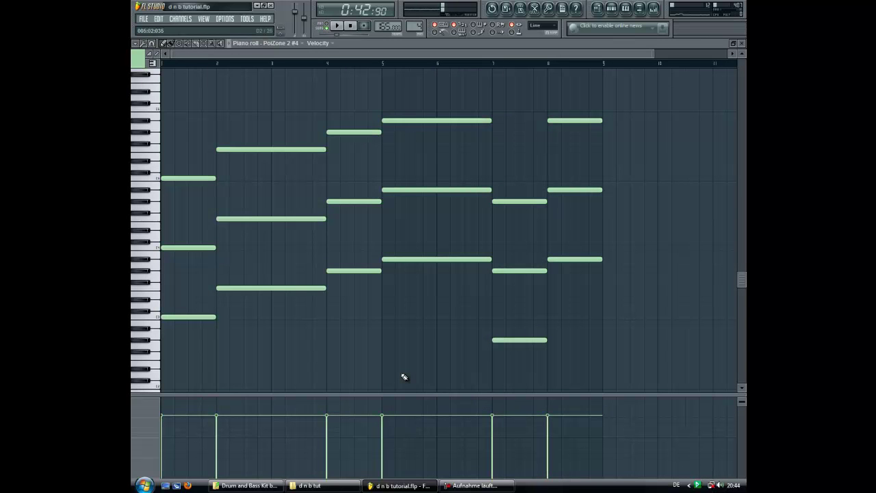
drag(660, 176, 198, 401)
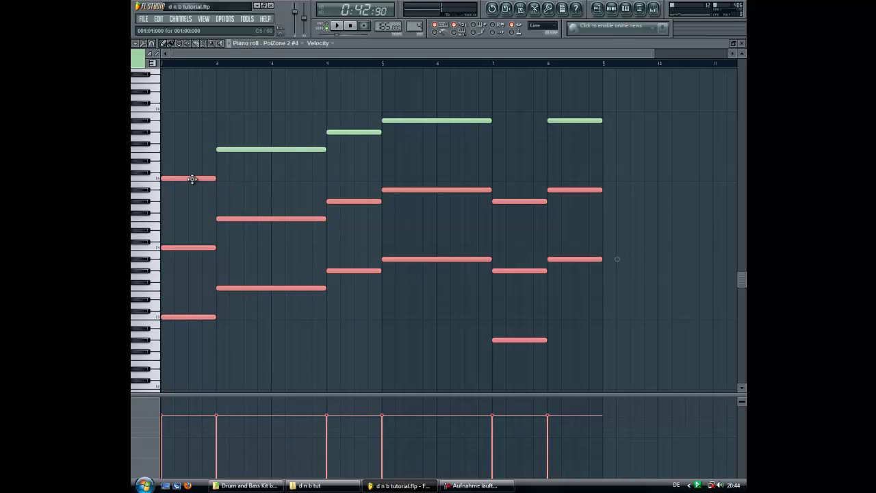
key(Delete)
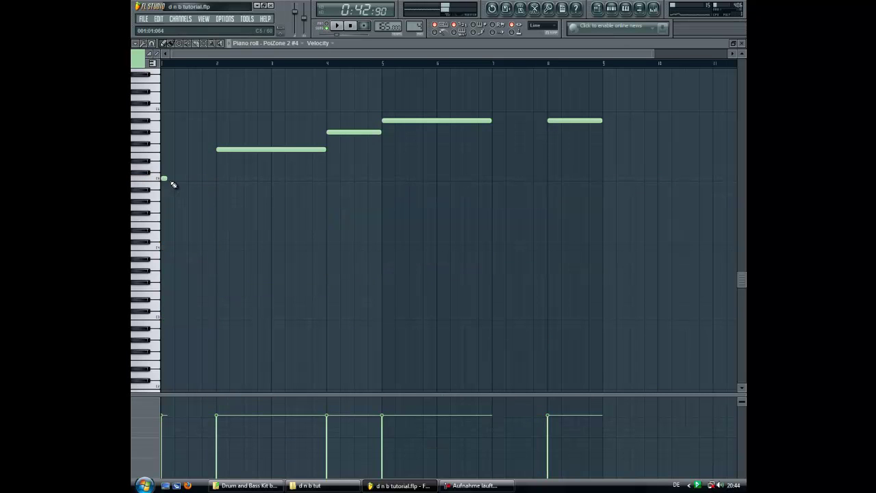
Restore the missing one-bar notes at bars 1 and 7 so only the complete top melody line remains
drag(166, 179, 214, 193)
drag(623, 101, 182, 223)
key(ctrl+d)
key(ctrl+v)
key(ctrl+z)
drag(628, 105, 212, 248)
key(ctrl+z)
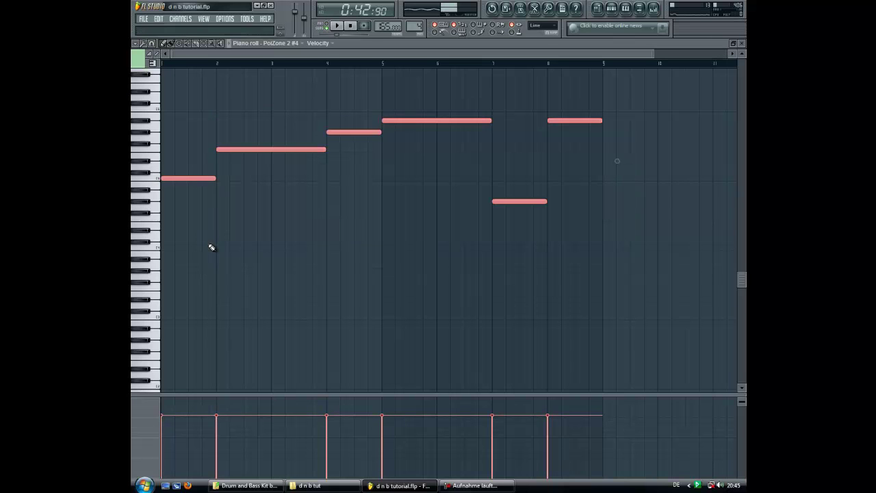
Duplicate the top melody line one octave lower and again two octaves lower to rebuild the layered pad chords
drag(645, 97, 199, 308)
drag(210, 178, 199, 251)
ctrl+click(298, 306)
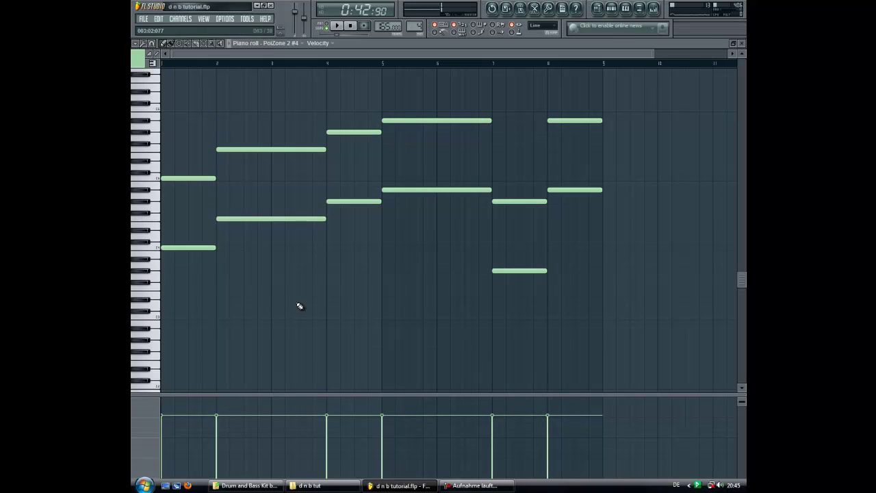
key(ctrl+v)
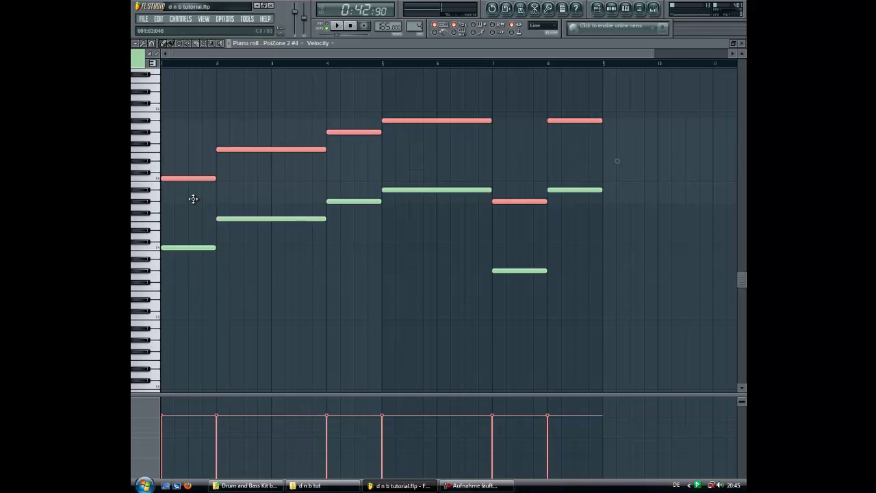
drag(195, 181, 181, 319)
click(182, 322)
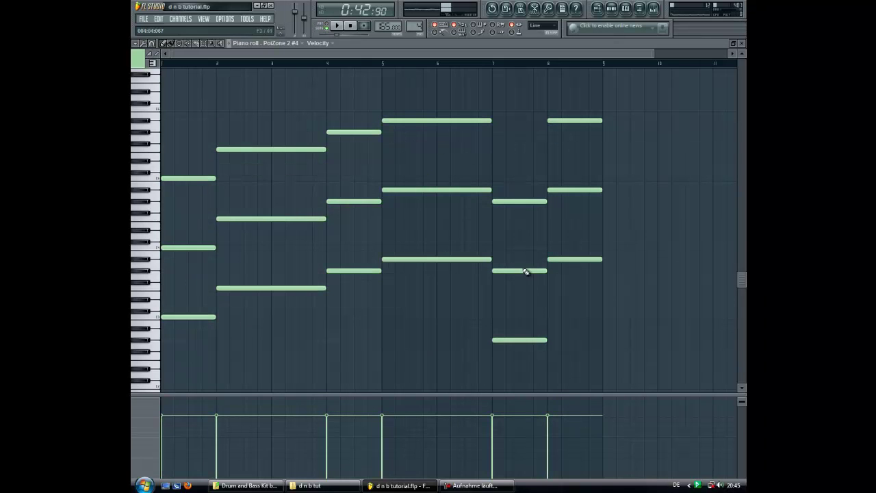
Close the piano roll, stop playback and set the song position to bar 37, where the pad break starts
click(742, 43)
click(349, 26)
drag(401, 52, 394, 51)
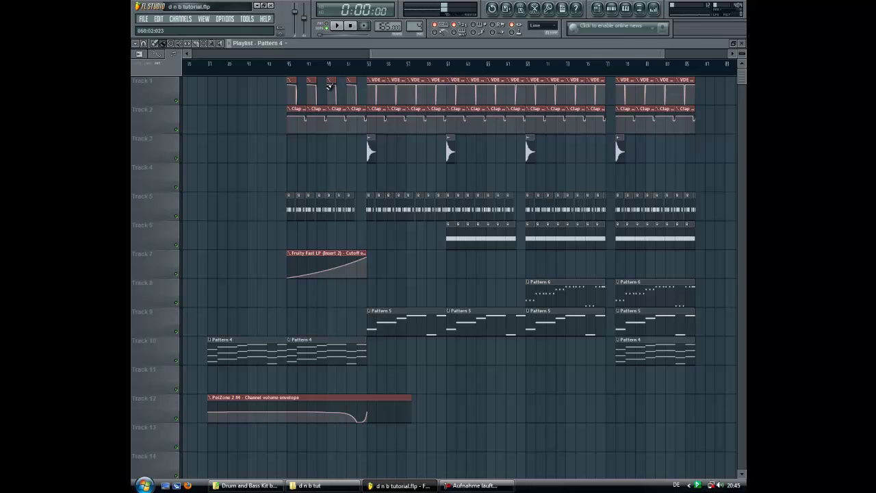
click(211, 68)
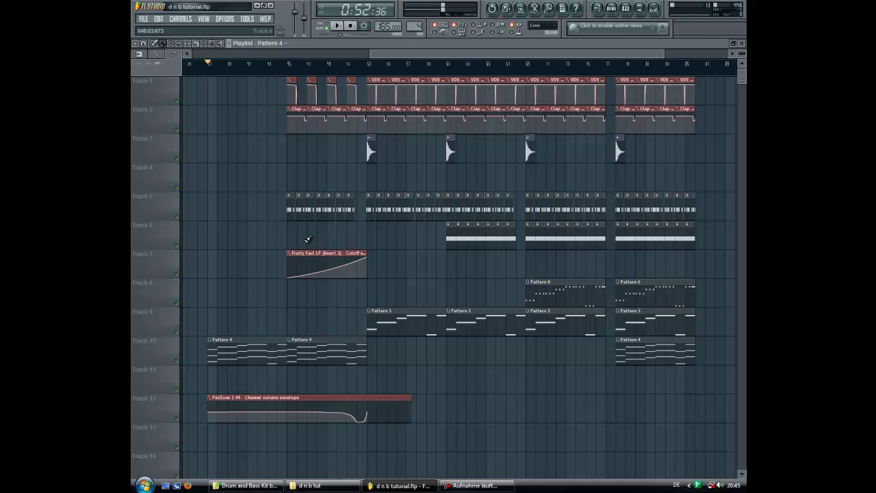
Check the channel settings of Kick 1 and Clap for their mixer track assignment
key(F6)
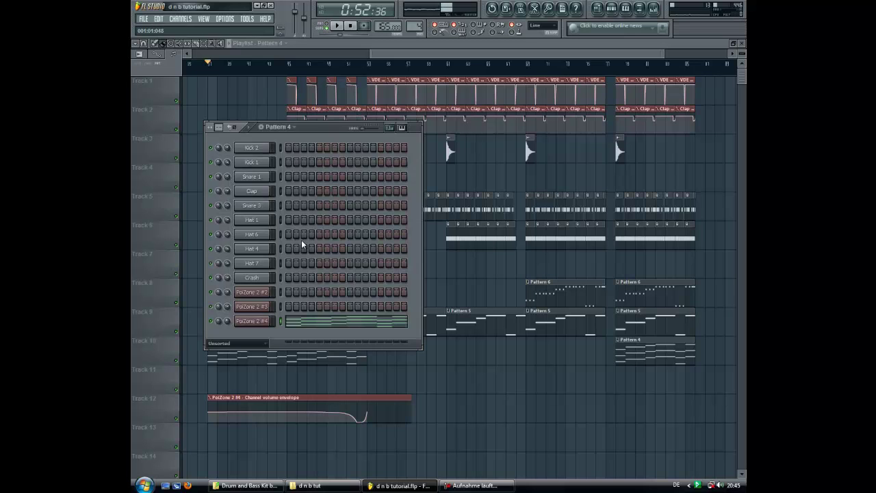
click(269, 165)
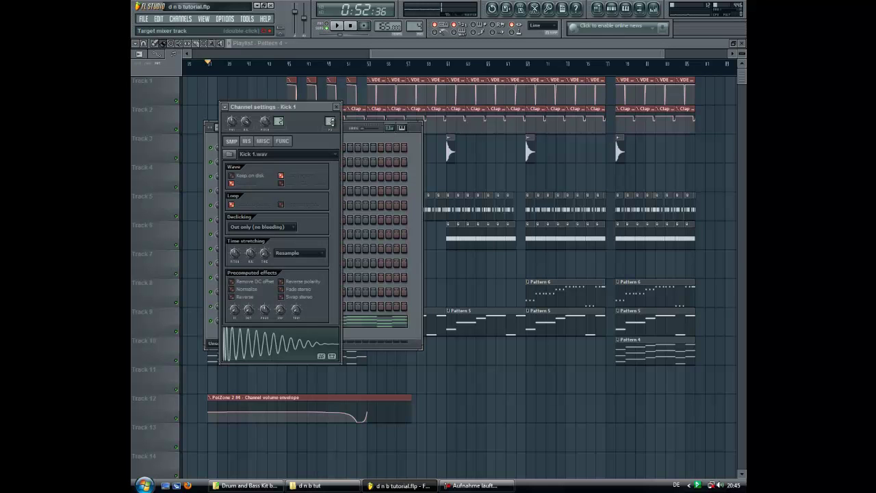
click(336, 107)
click(270, 198)
click(336, 108)
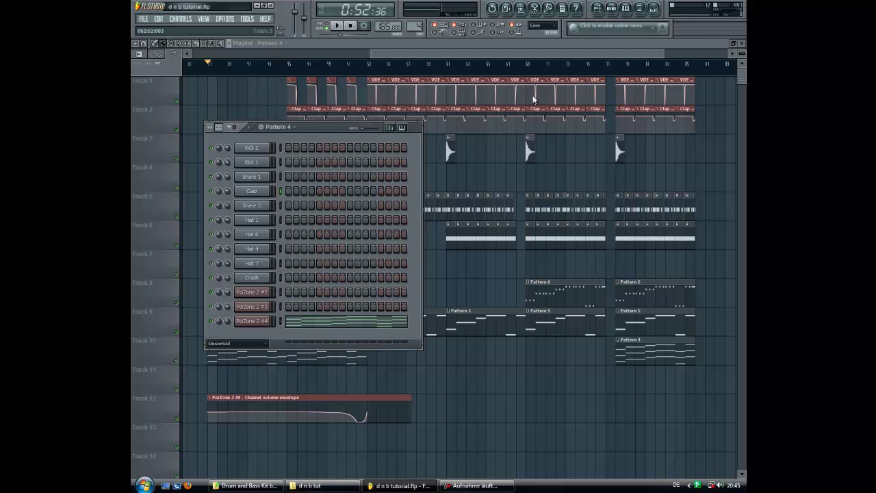
Inspect the Fruity Fast LP effect on mixer Insert 2 and the automation options of its Cutoff
key(F9)
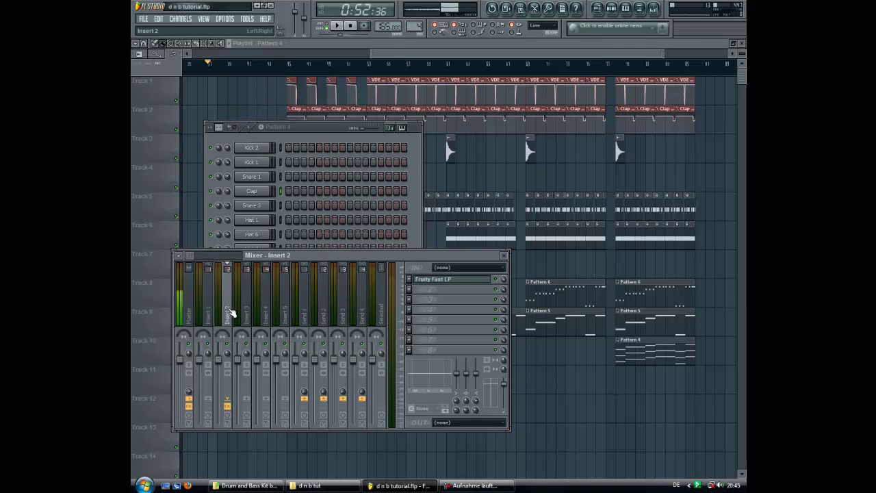
click(415, 309)
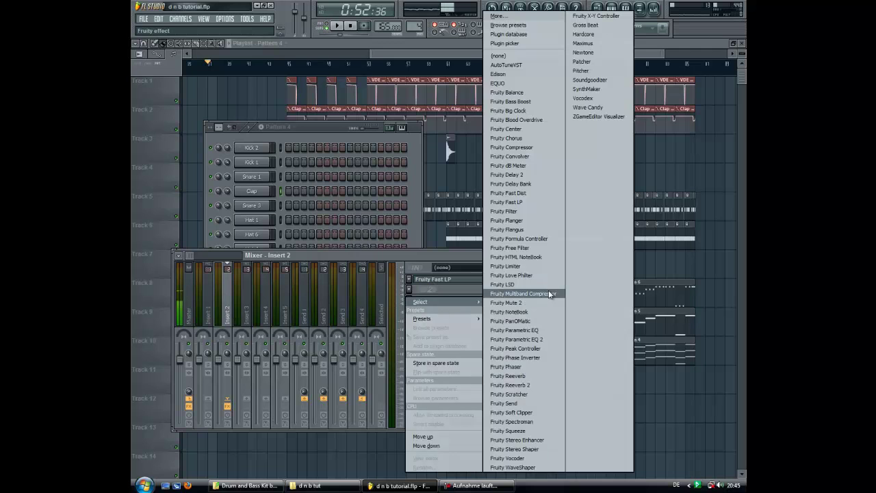
click(519, 203)
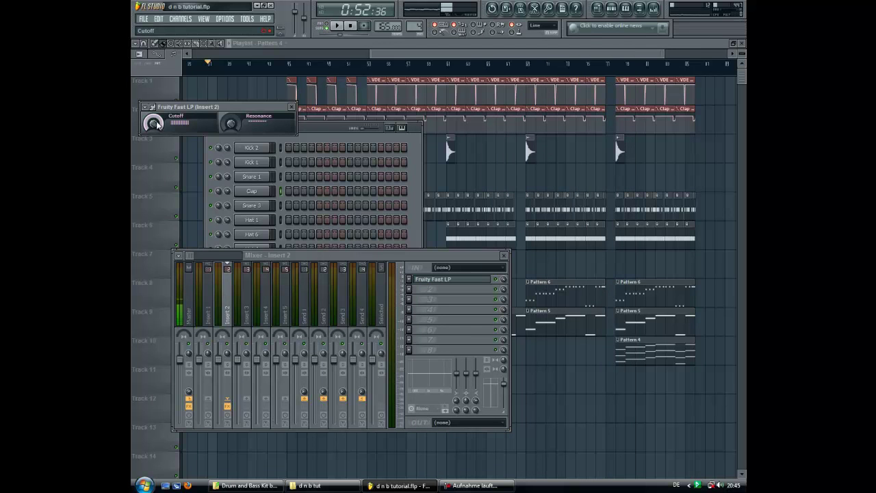
right_click(156, 124)
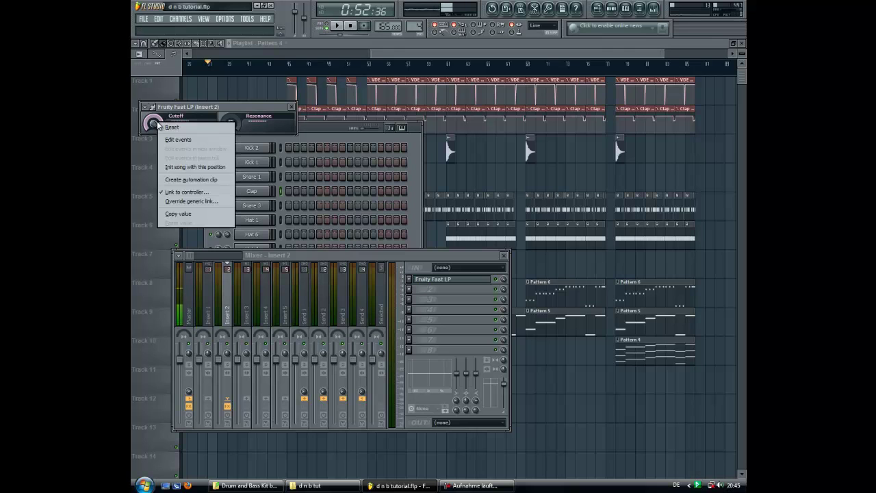
click(485, 171)
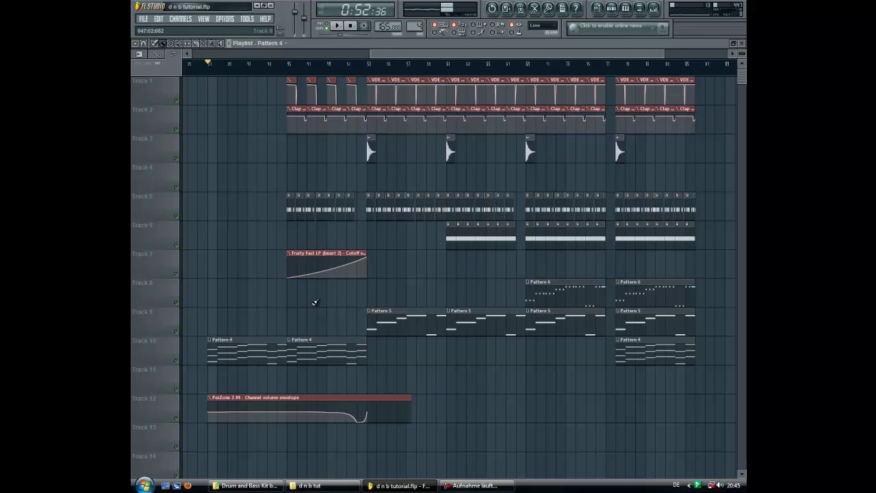
Bend the Fruity Fast LP cutoff automation clip on Track 7 into a slow rise that steepens toward its end
drag(353, 252, 365, 279)
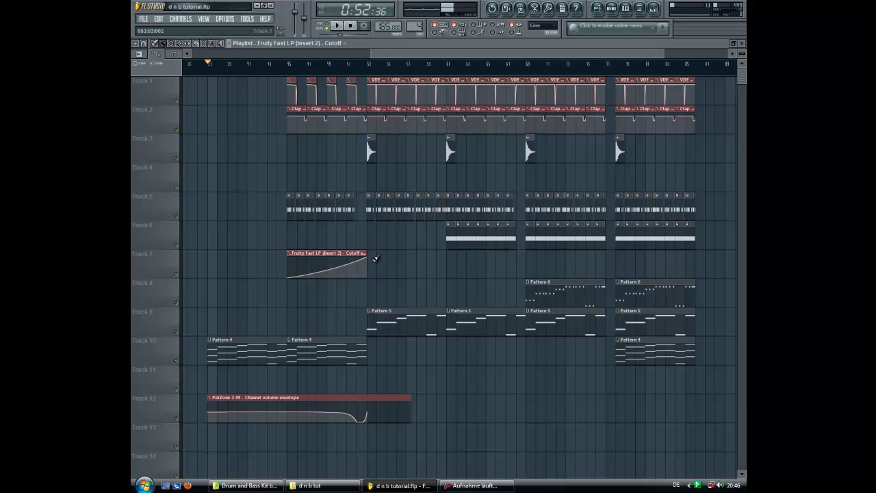
mouse_move(327, 271)
mouse_down()
mouse_move(329, 254)
mouse_move(338, 279)
mouse_up()
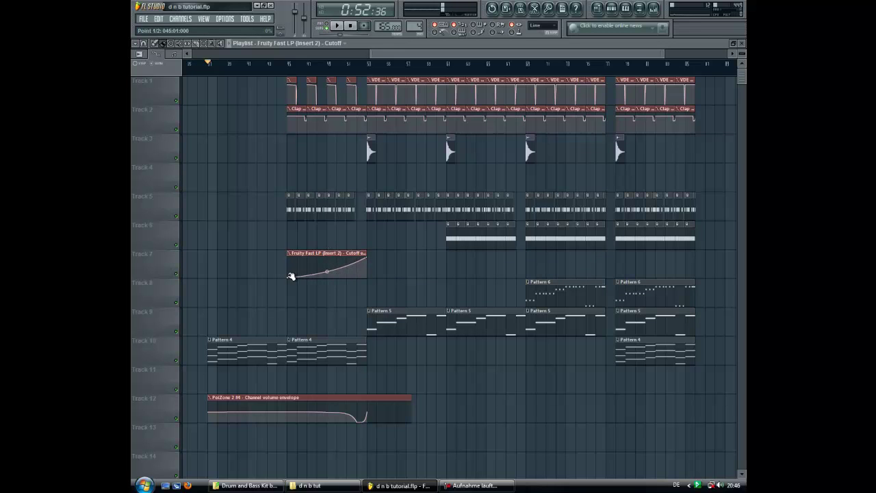
drag(327, 272, 327, 261)
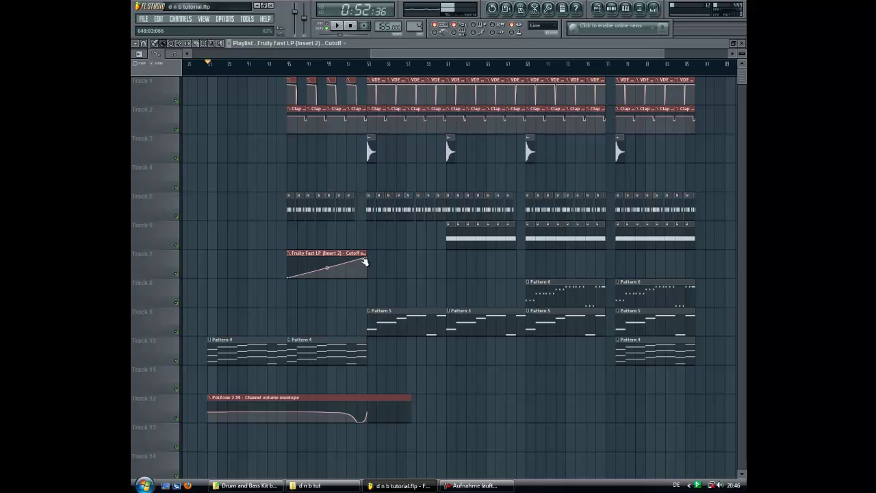
drag(327, 269, 330, 284)
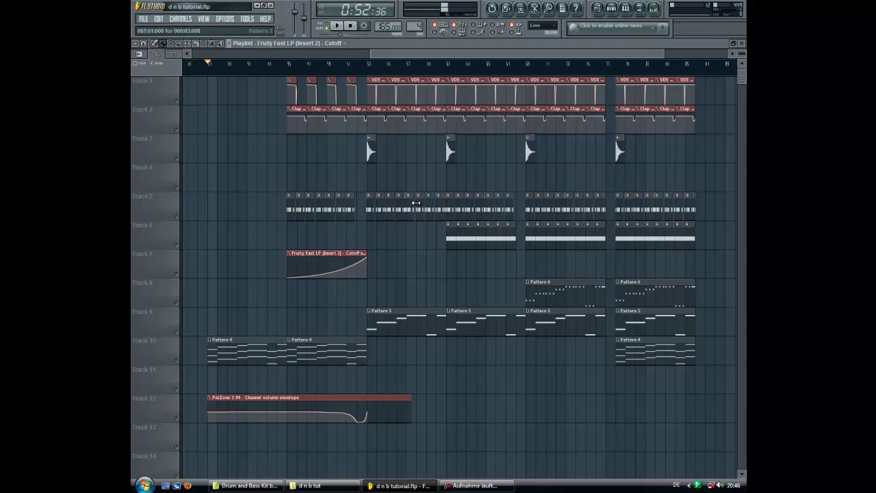
Move the song position to bar 52 near the end of the build-up, and return it to bar 37
mouse_move(372, 65)
mouse_down()
mouse_move(350, 74)
mouse_move(378, 91)
mouse_move(212, 107)
mouse_up()
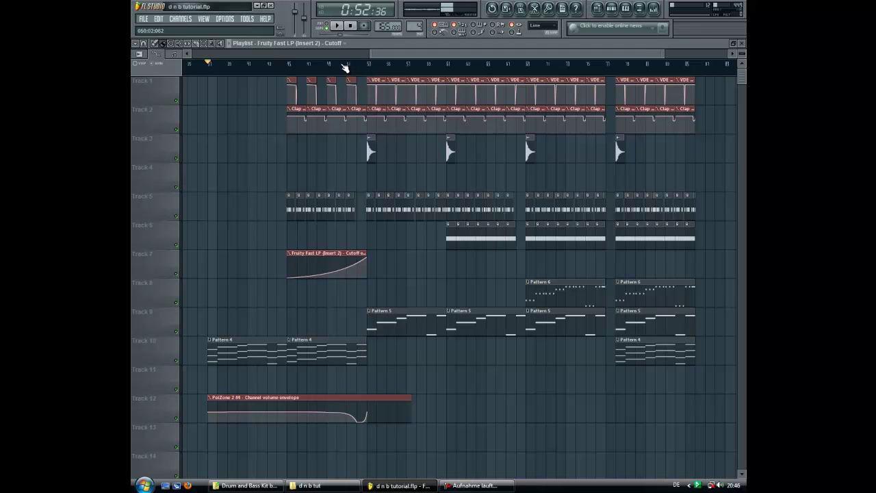
drag(348, 66, 358, 66)
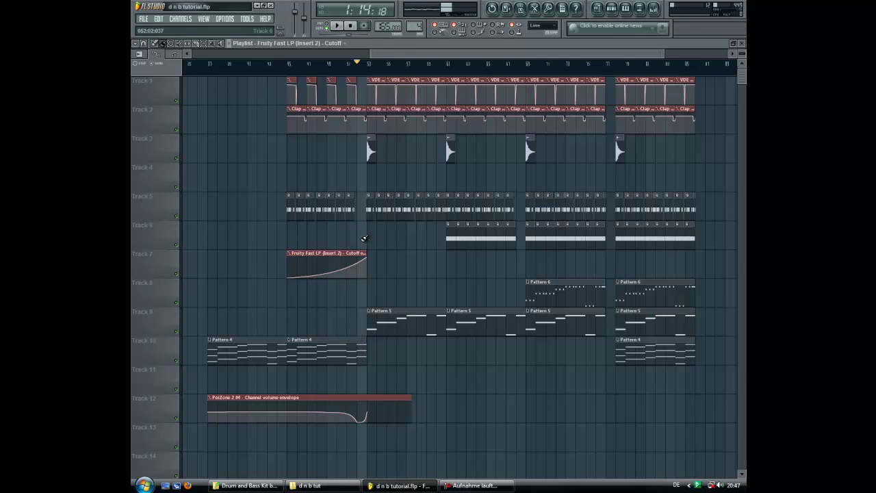
drag(294, 74, 207, 75)
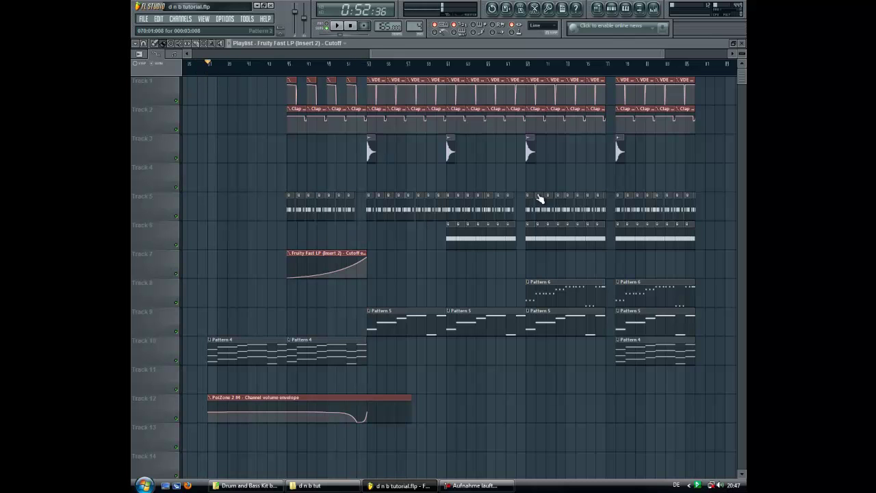